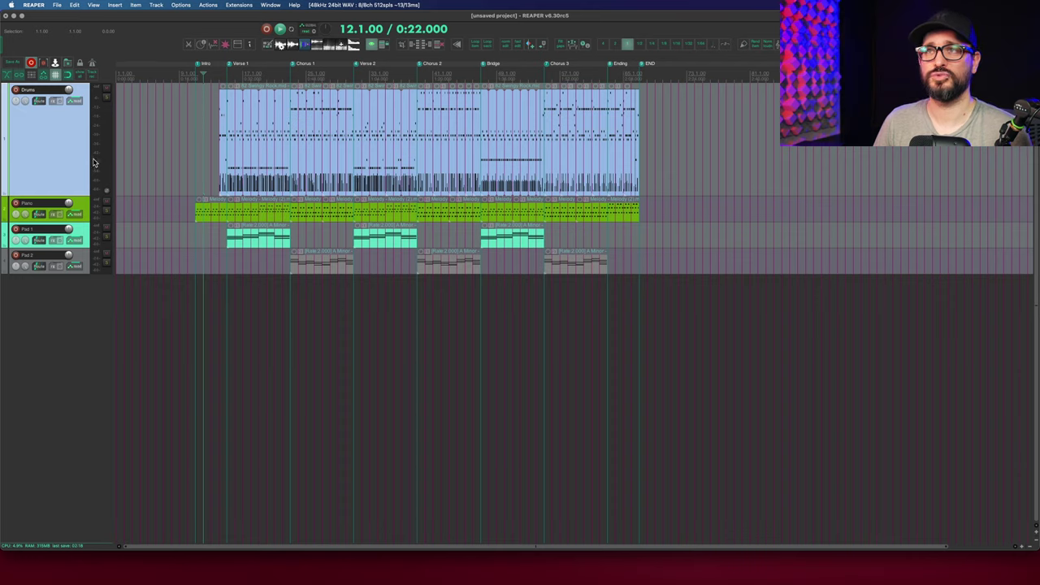
Select the Verse 1 part of the drums item on the Drums track
click(241, 147)
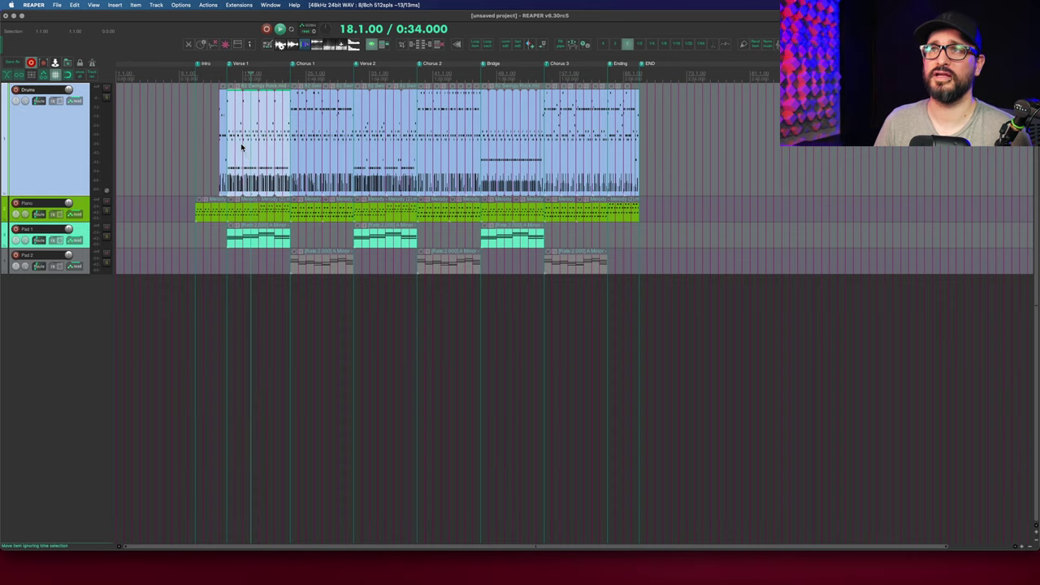
Open the Verse 1 drum take in the MIDI editor and bring up its popup menus
double_click(252, 146)
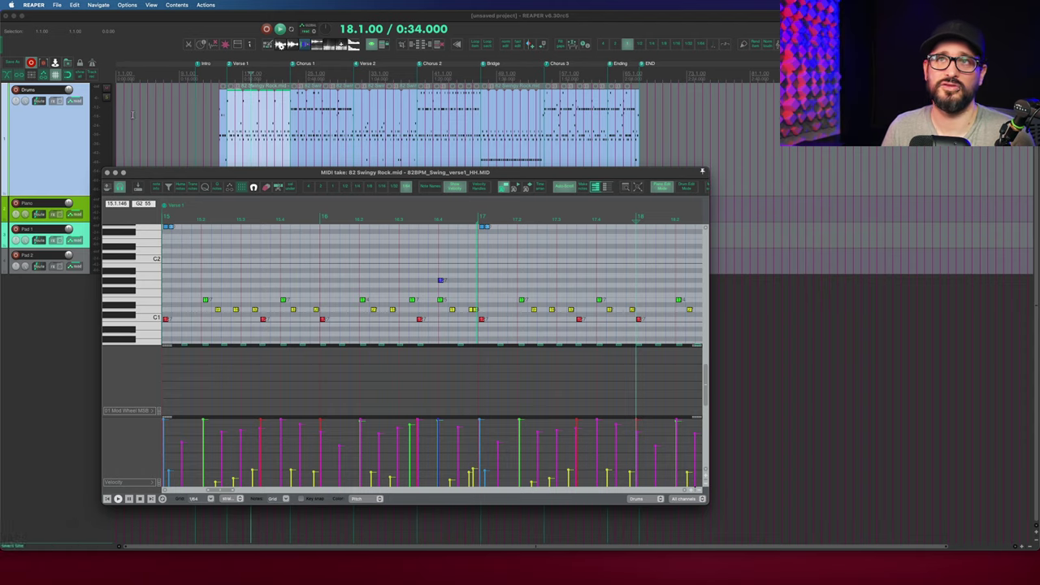
click(59, 6)
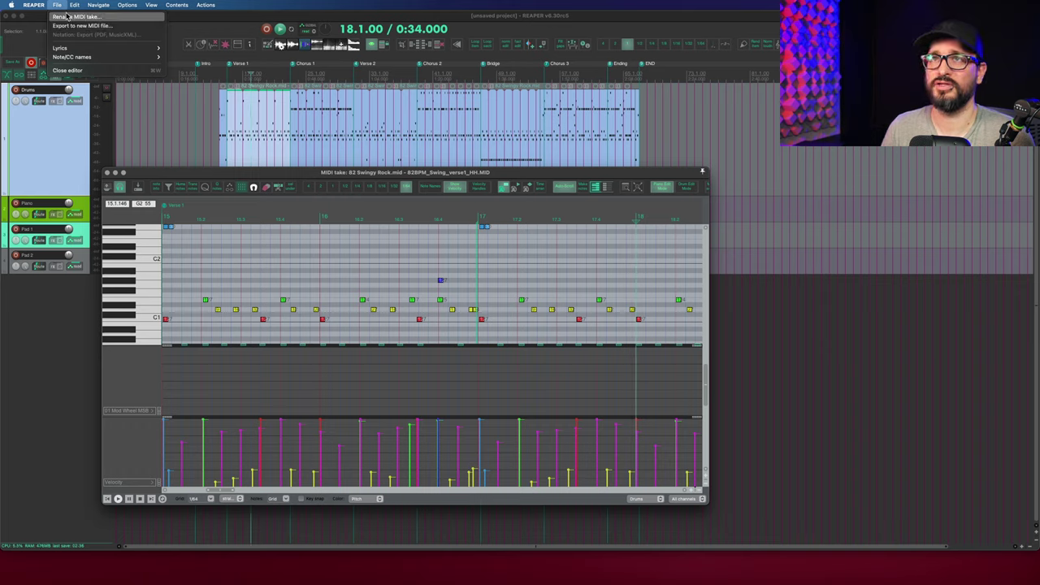
click(62, 10)
right_click(148, 216)
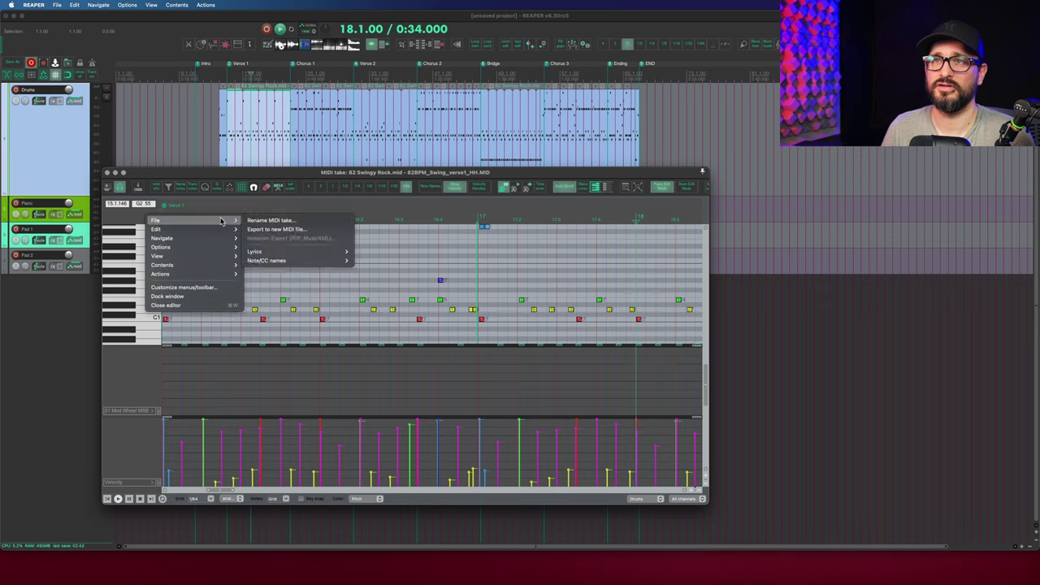
right_click(136, 219)
right_click(133, 216)
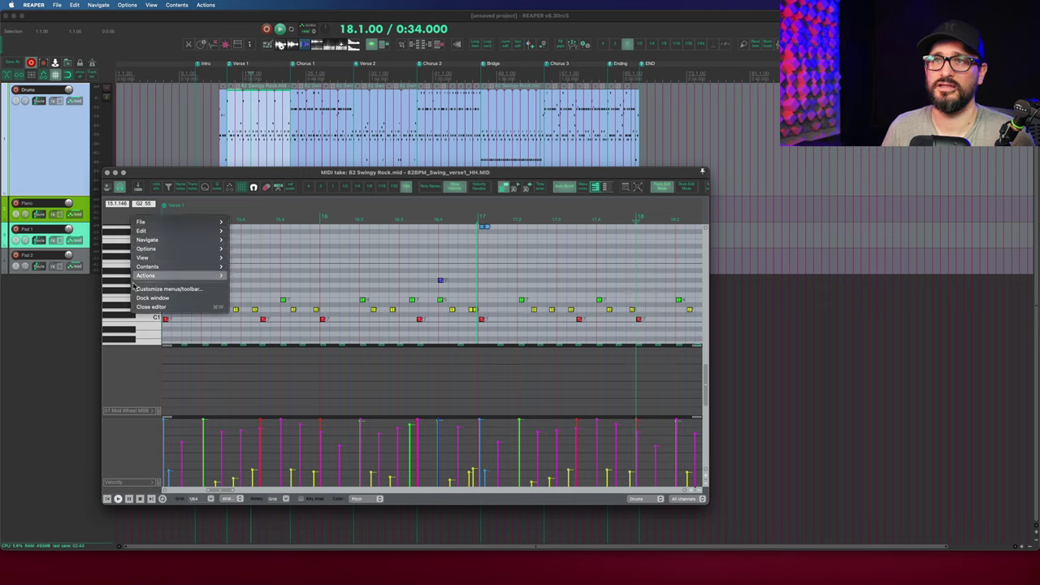
Check the controller lane options, dismiss the popup, and show the MIDI editor's File menu
right_click(132, 378)
right_click(133, 376)
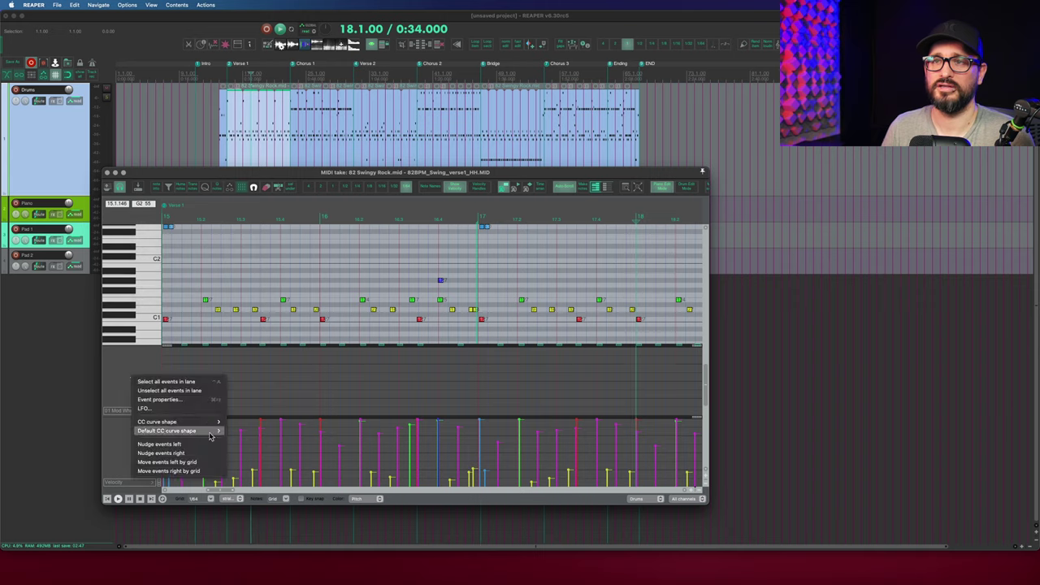
right_click(446, 499)
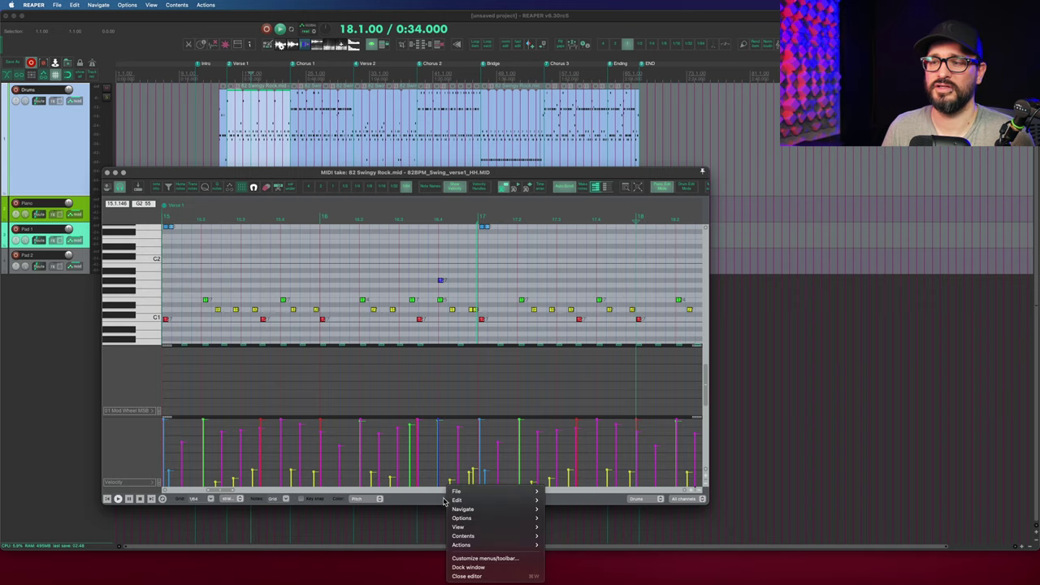
right_click(126, 219)
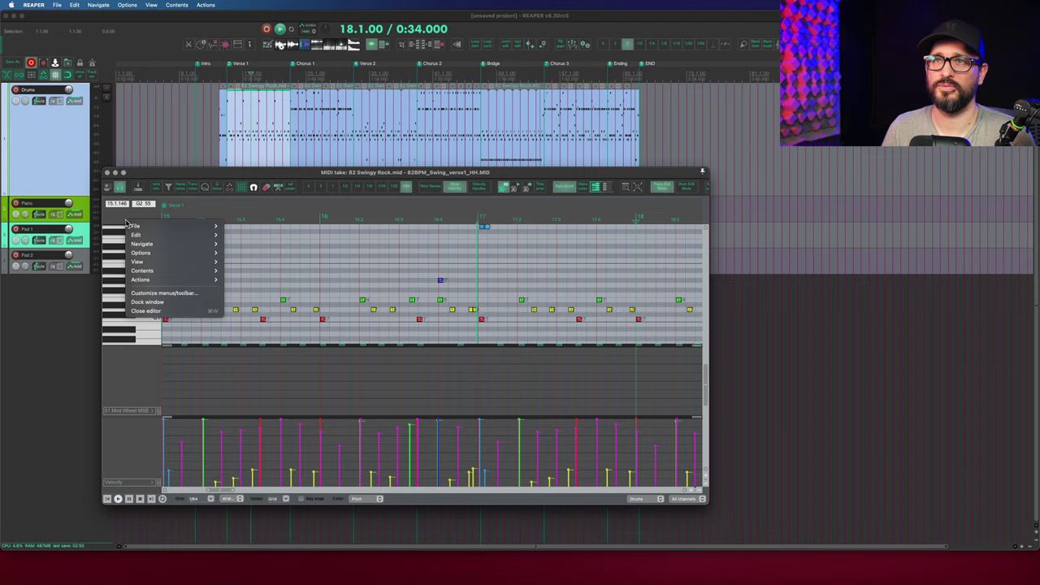
key(Escape)
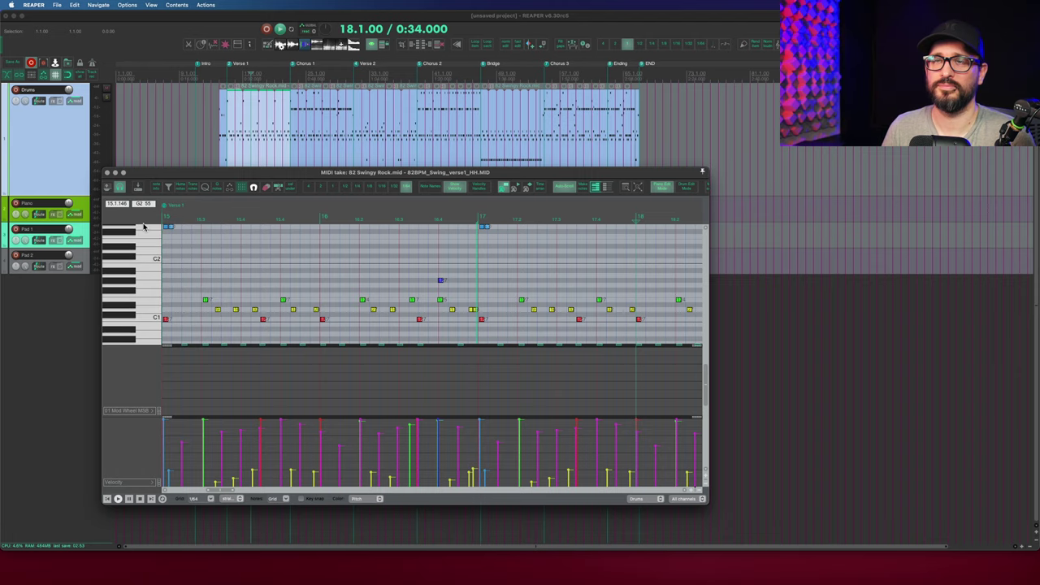
click(57, 4)
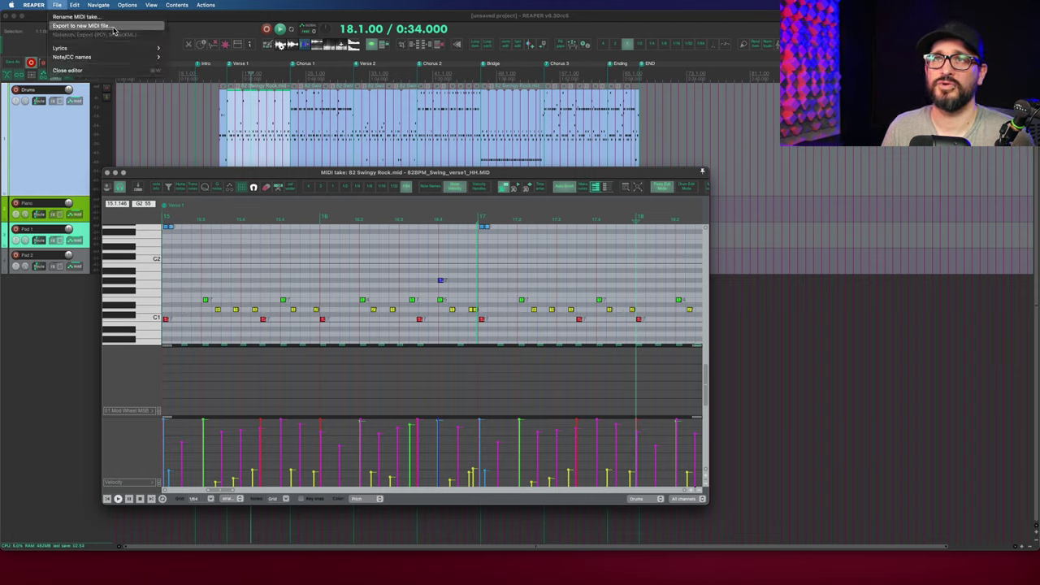
Export the take to a new MIDI file named 'drum beat' in the Projects 2021 folder
click(197, 306)
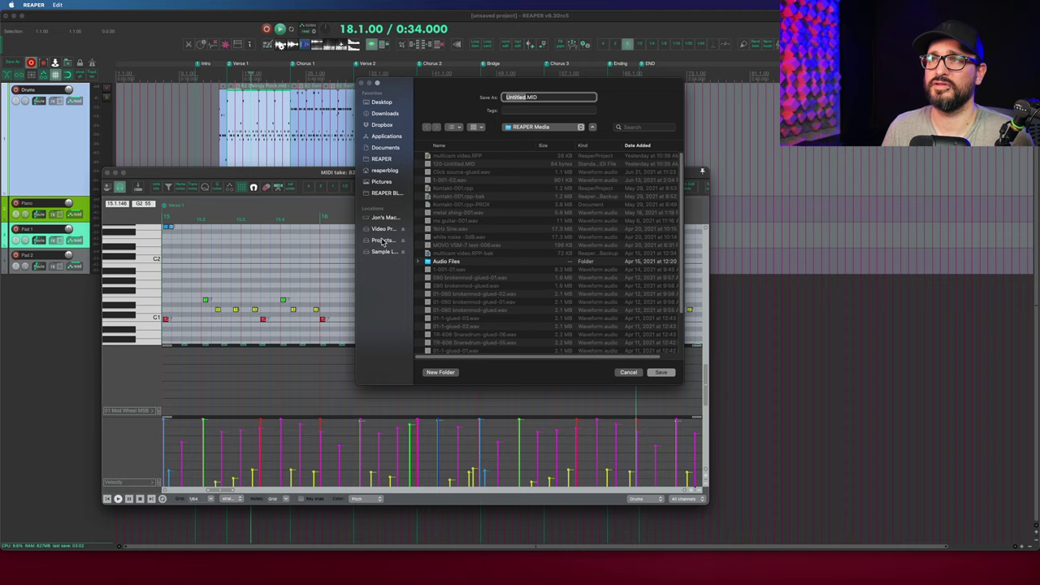
click(384, 241)
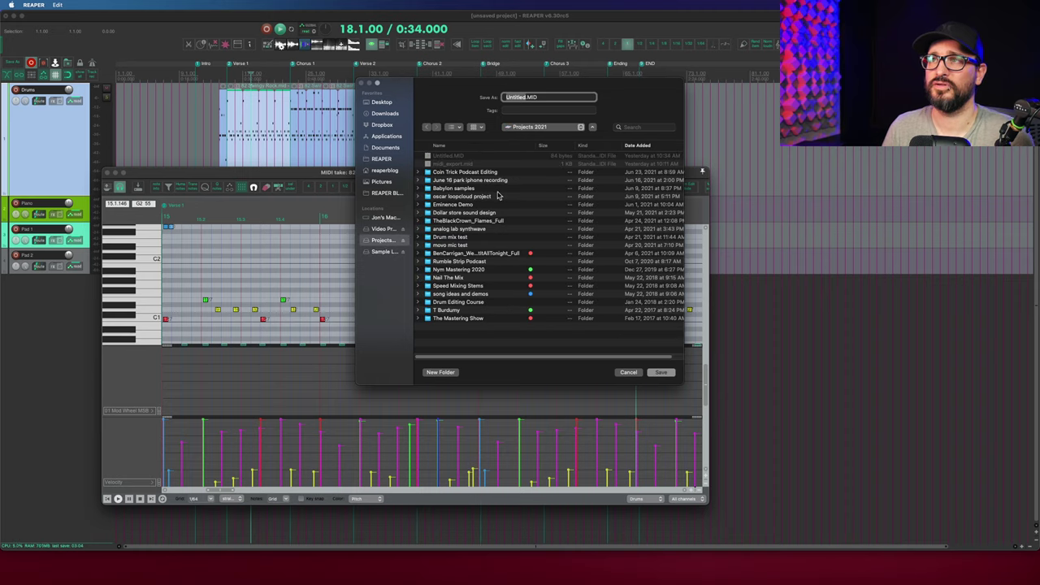
text(drum b)
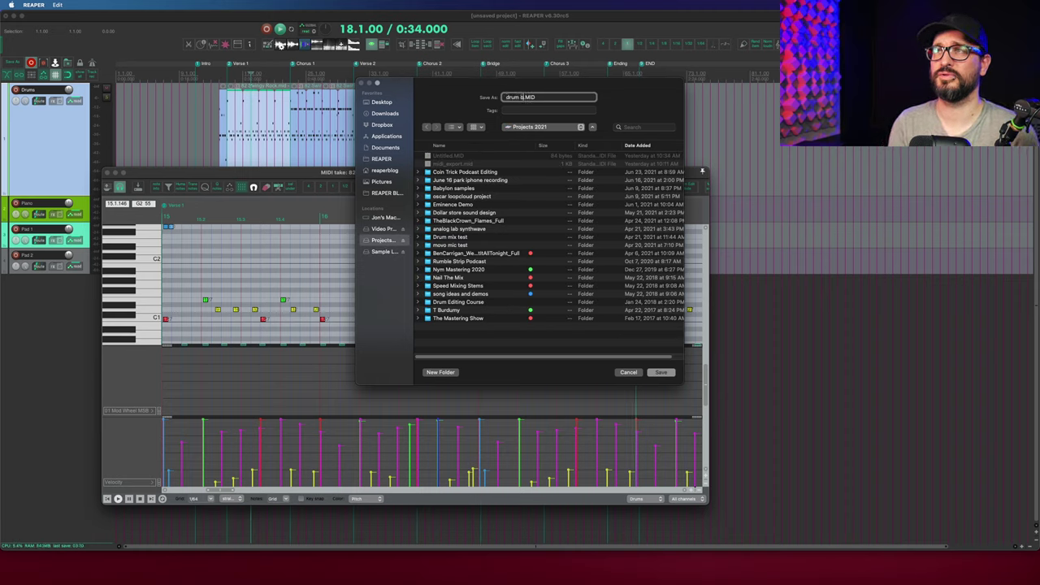
text(eat)
key(Return)
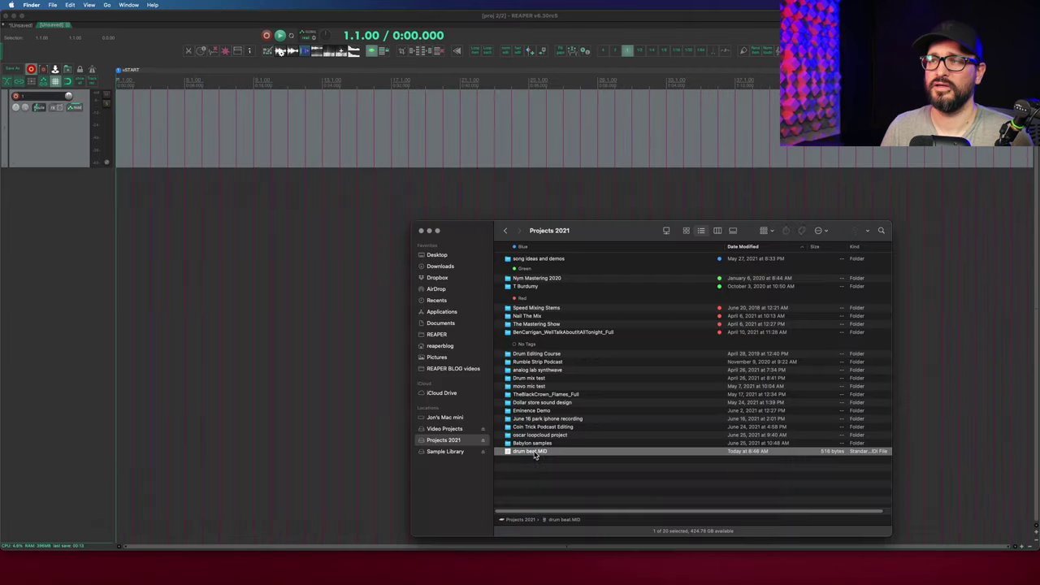
Import drum beat.MID as an item in the new project and open it in the MIDI editor
drag(528, 451, 192, 128)
click(209, 180)
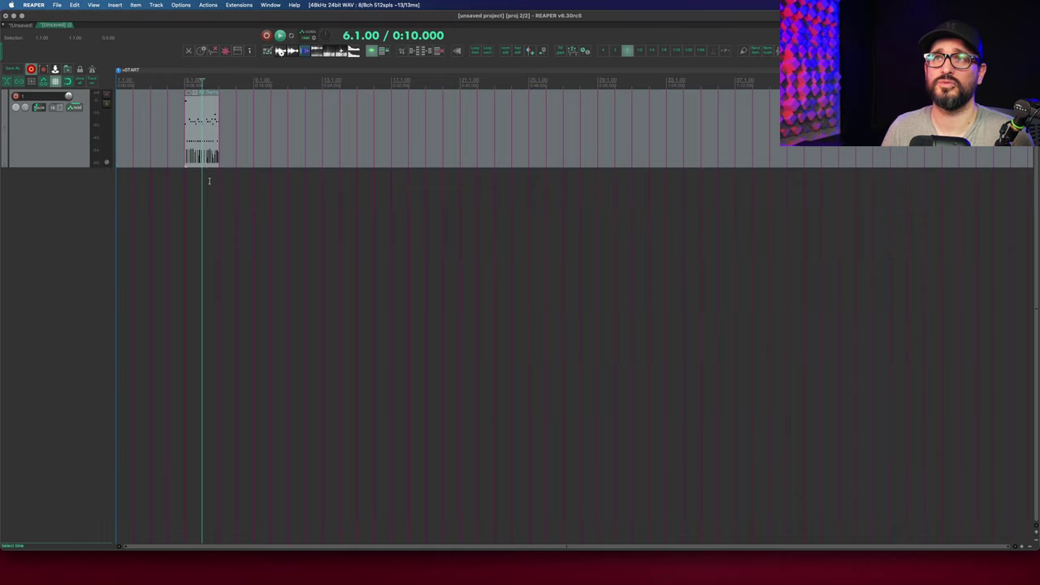
scroll(358, 182, up, 3)
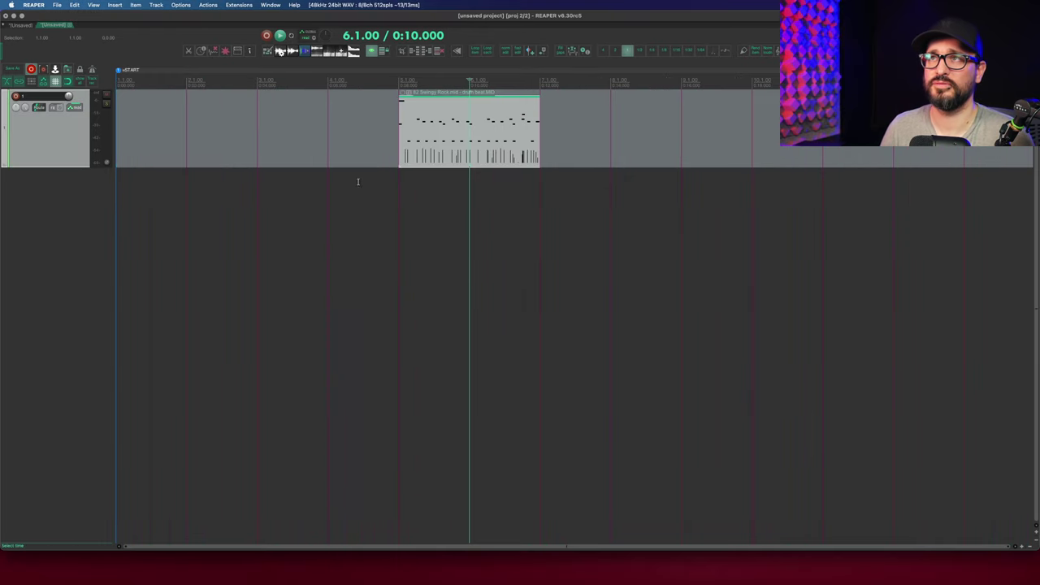
double_click(454, 146)
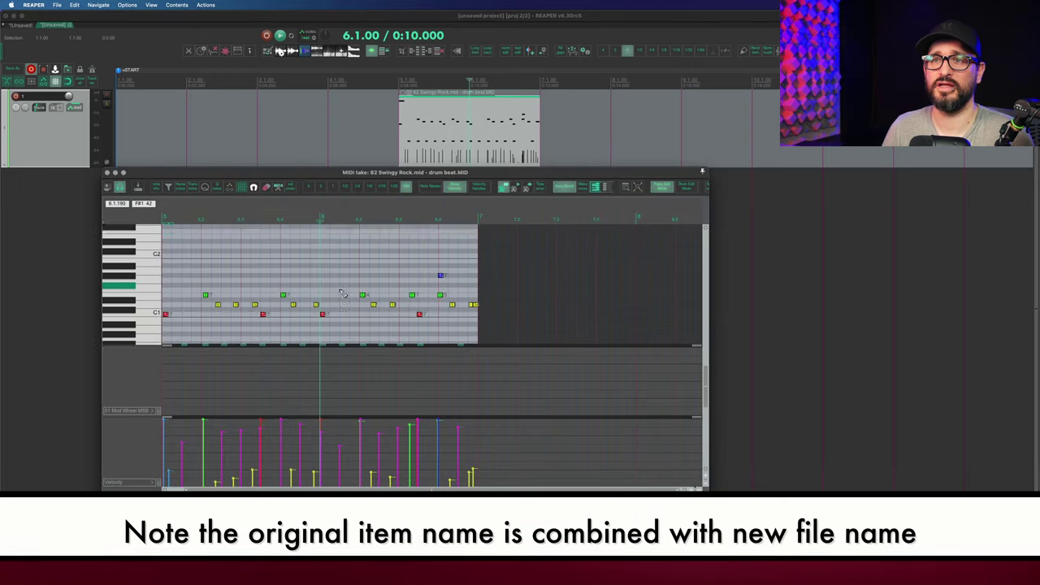
drag(273, 173, 434, 164)
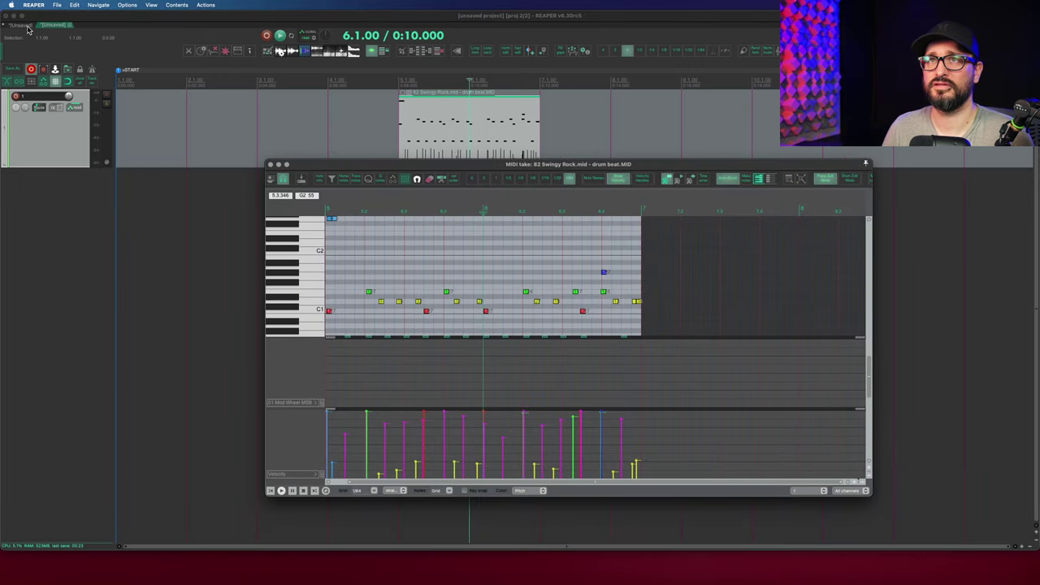
Compare it with the original Verse 1 take, close the imported editor, and return to the original project
click(27, 27)
double_click(258, 146)
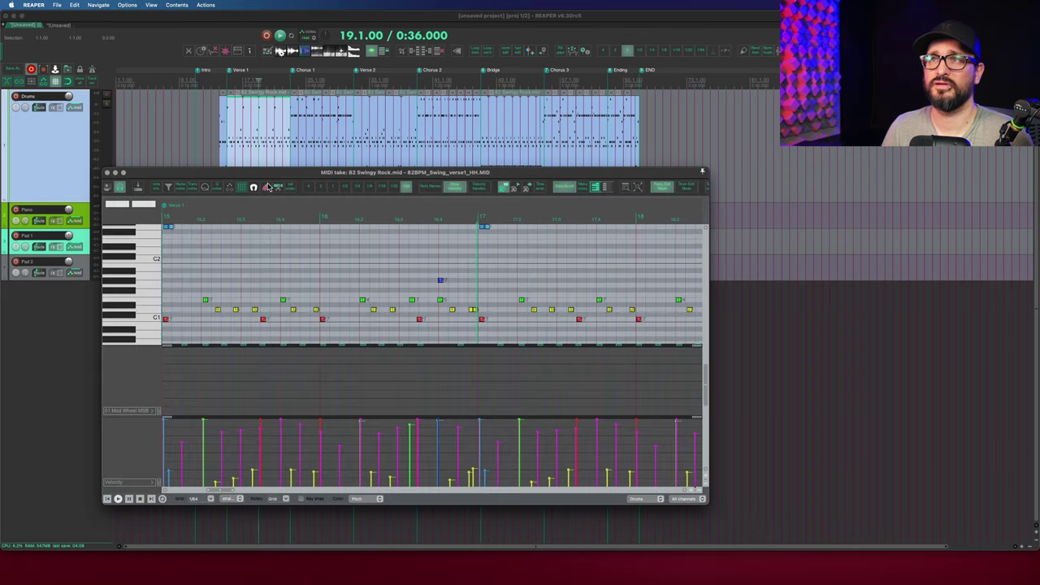
click(58, 24)
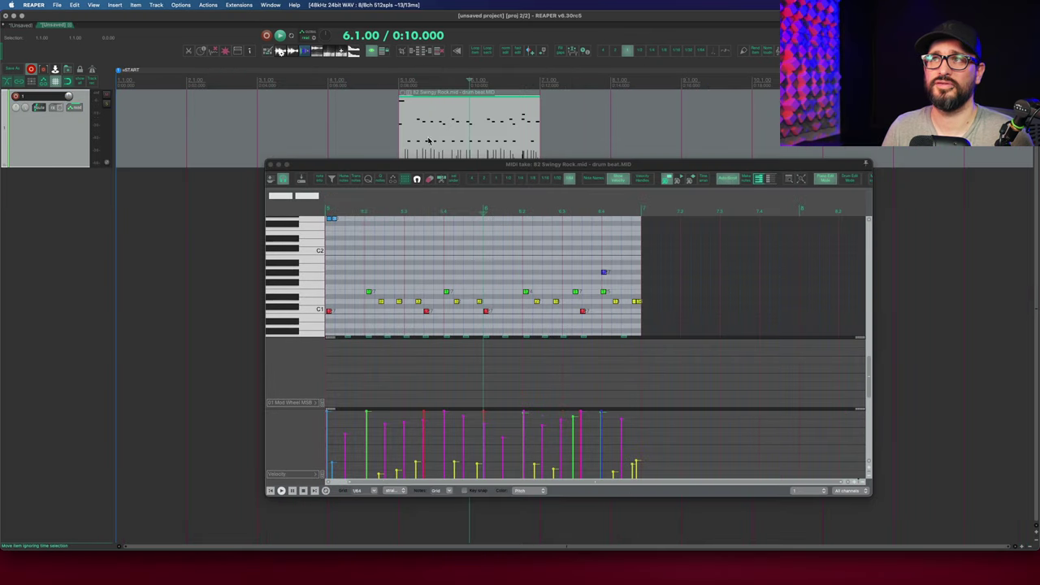
click(271, 165)
key(ctrl+Tab)
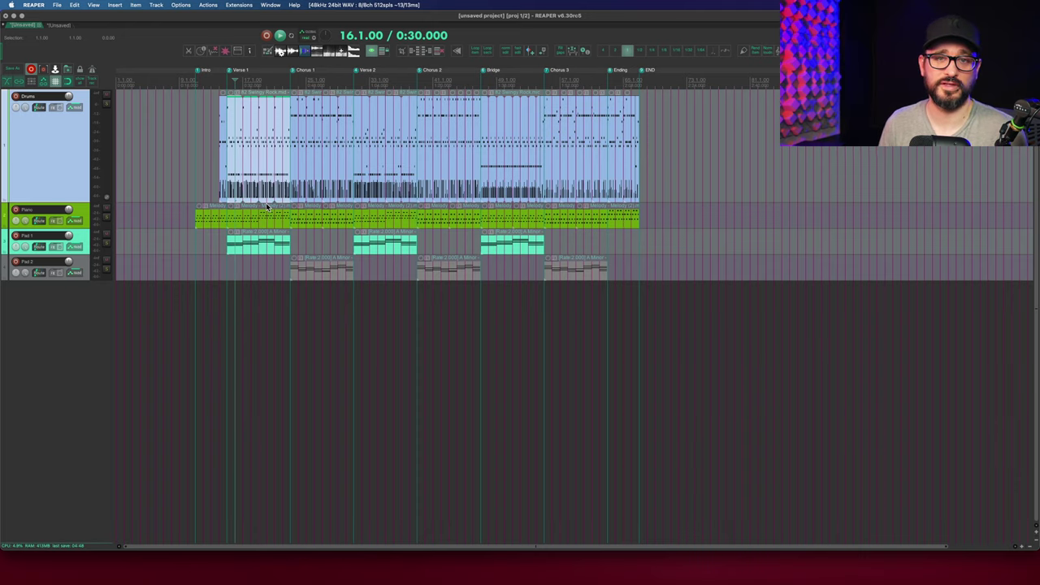
Open the drum take in the MIDI editor and start adding an action to its toolbar
double_click(252, 157)
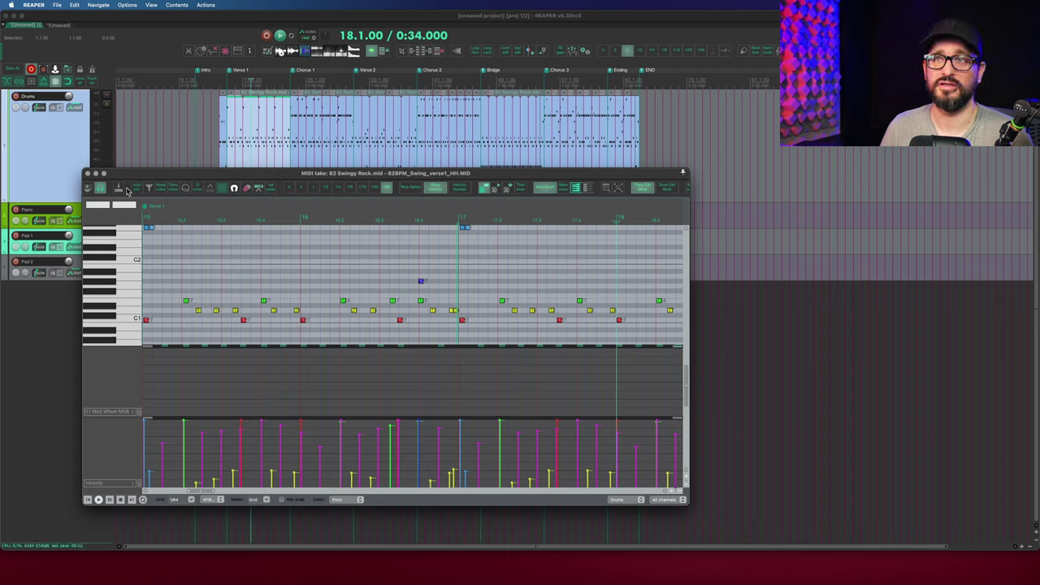
right_click(126, 190)
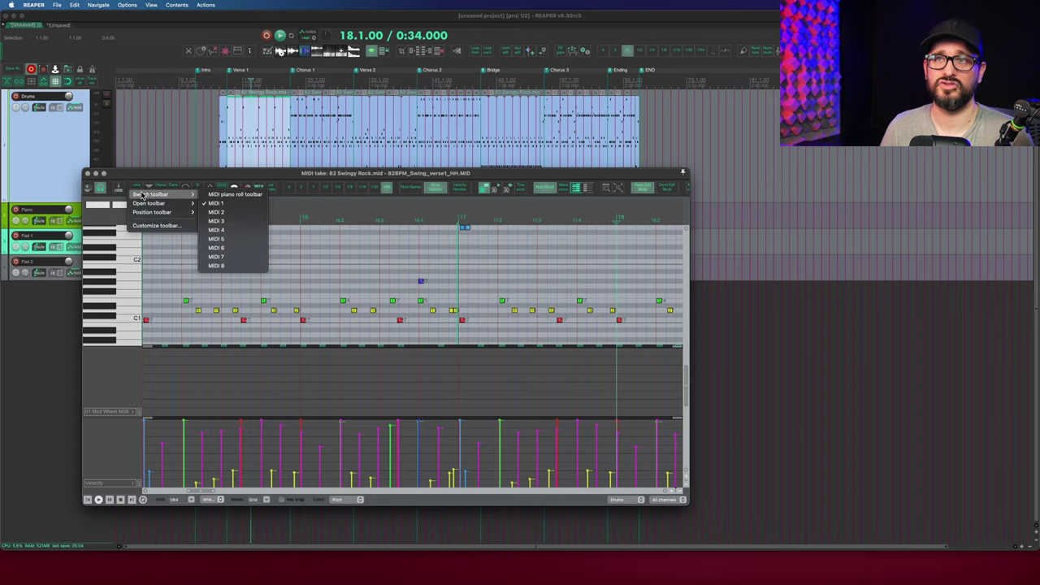
click(156, 225)
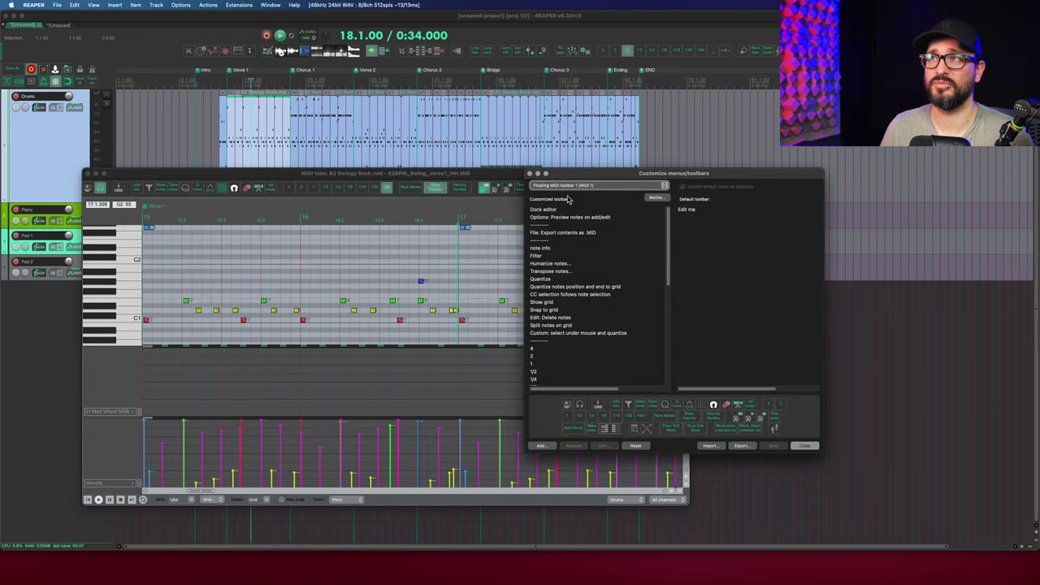
click(546, 448)
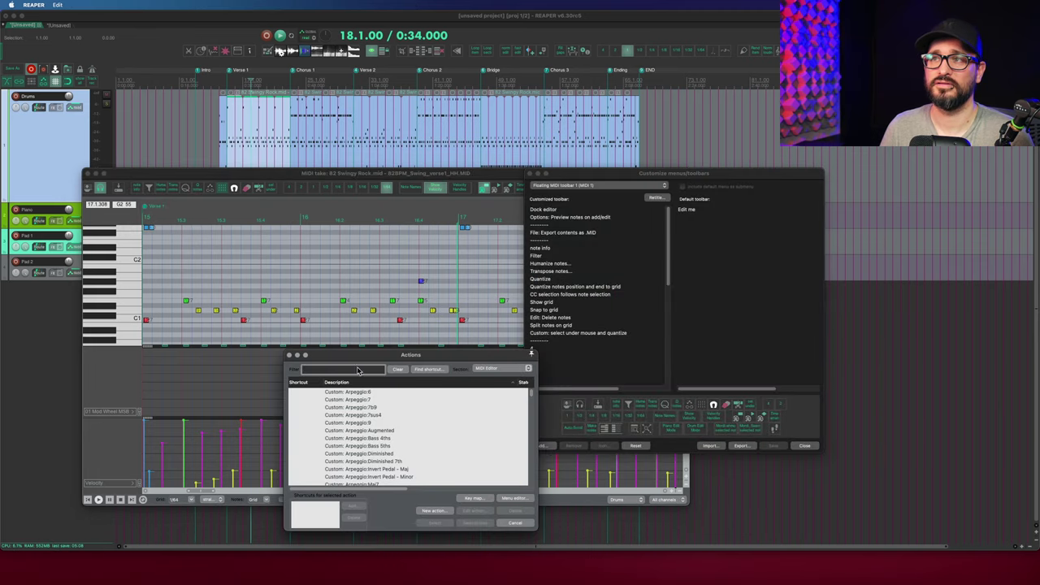
Find the 'export mid' action in the action list, cancel it, and close the MIDI editor
text(export mid)
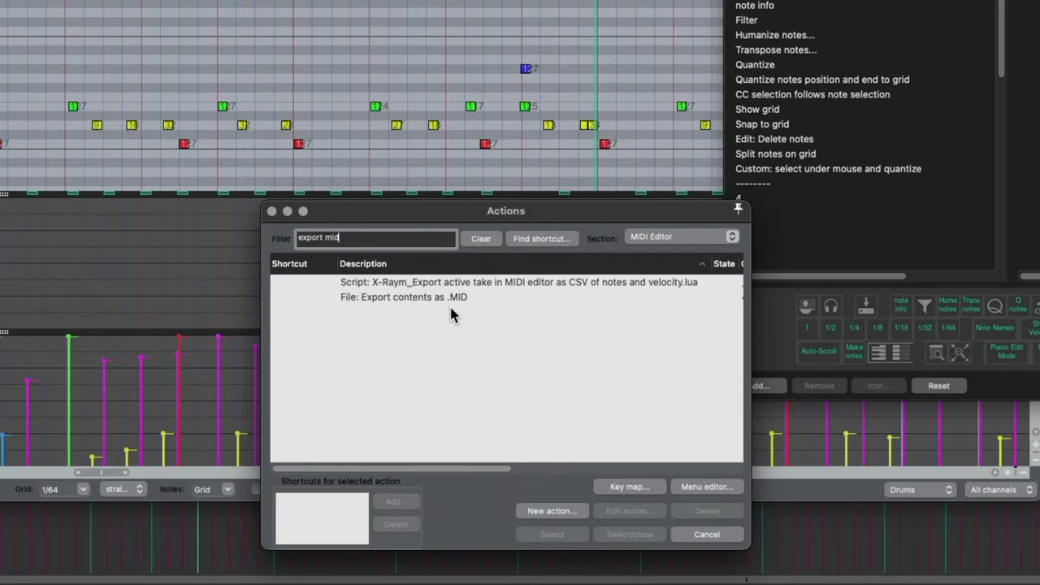
click(429, 297)
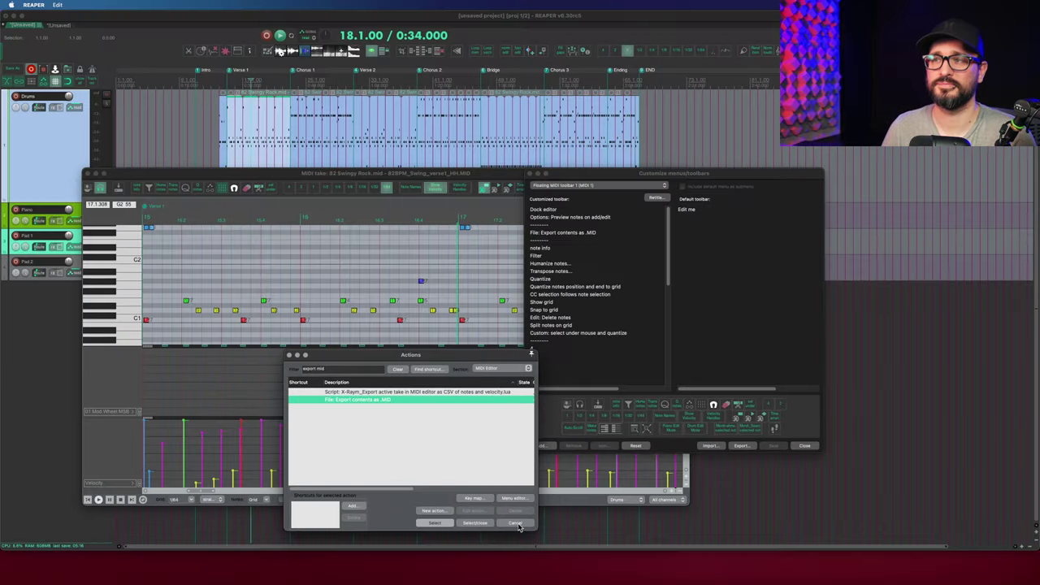
click(475, 523)
click(87, 173)
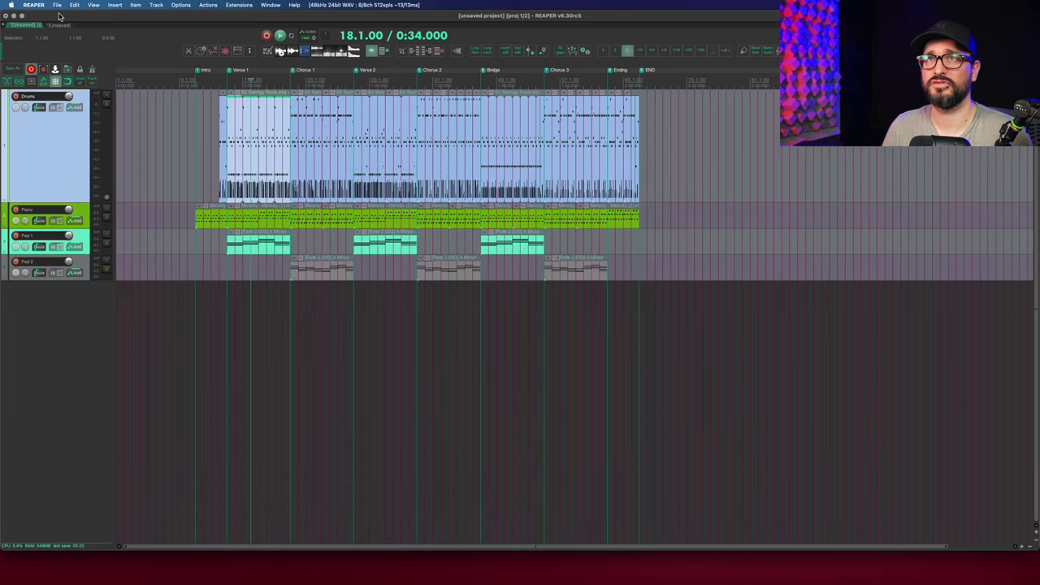
Open the Export Project MIDI dialog from the File menu
click(57, 5)
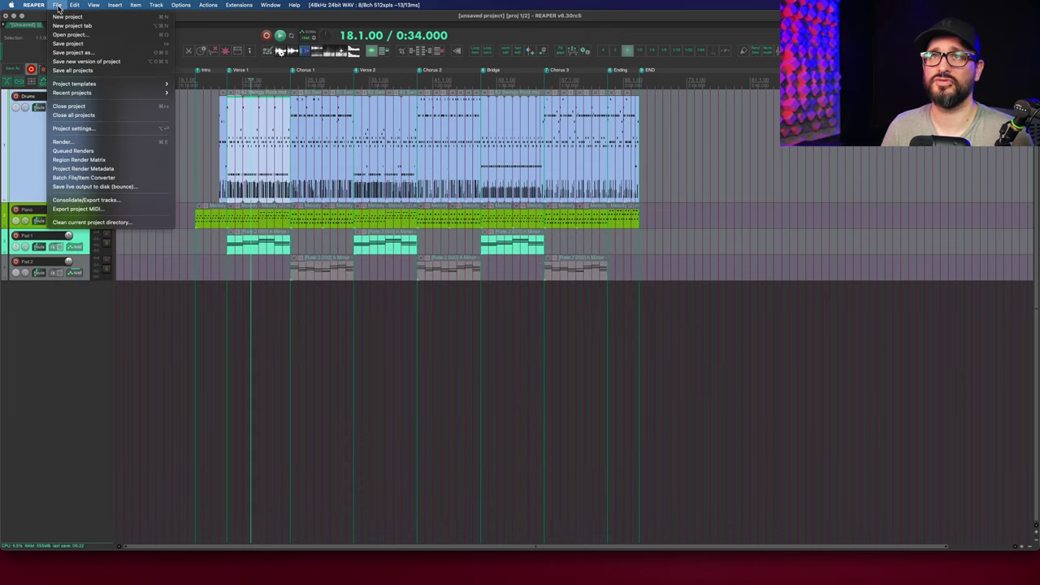
click(114, 210)
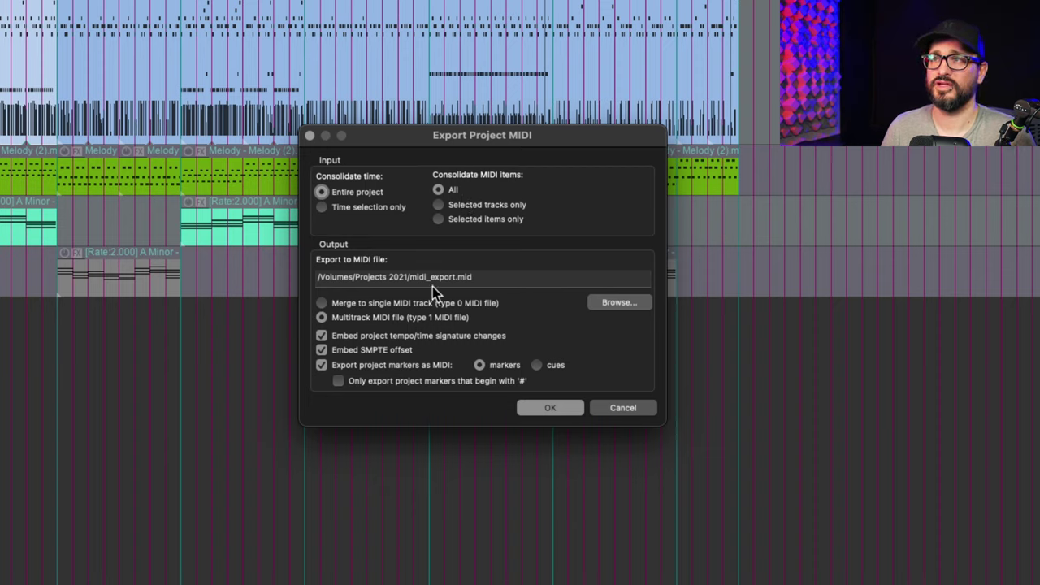
Replace the midi_export file name with 'ful project'
drag(411, 281, 454, 280)
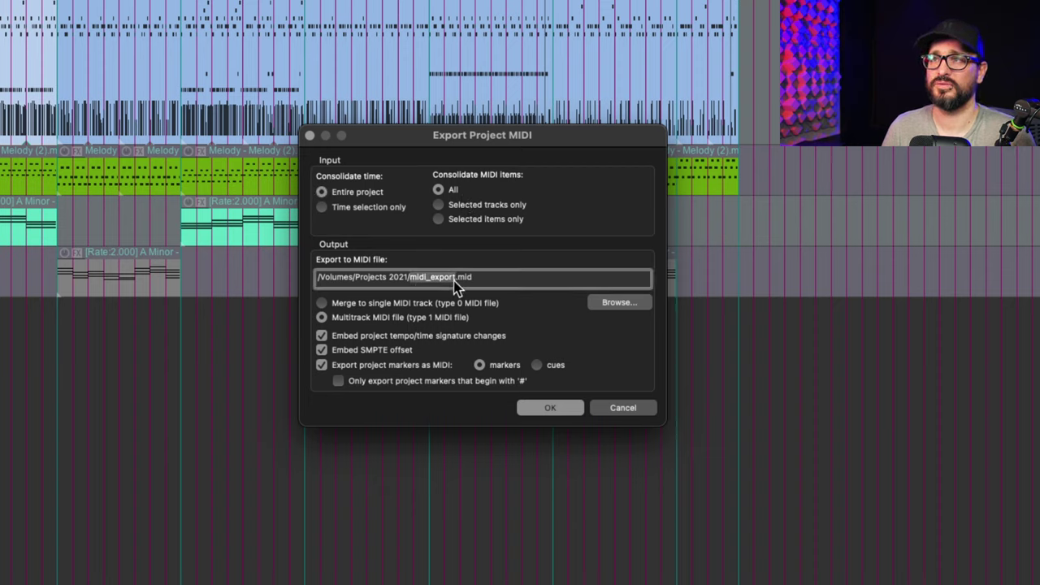
key(BackSpace)
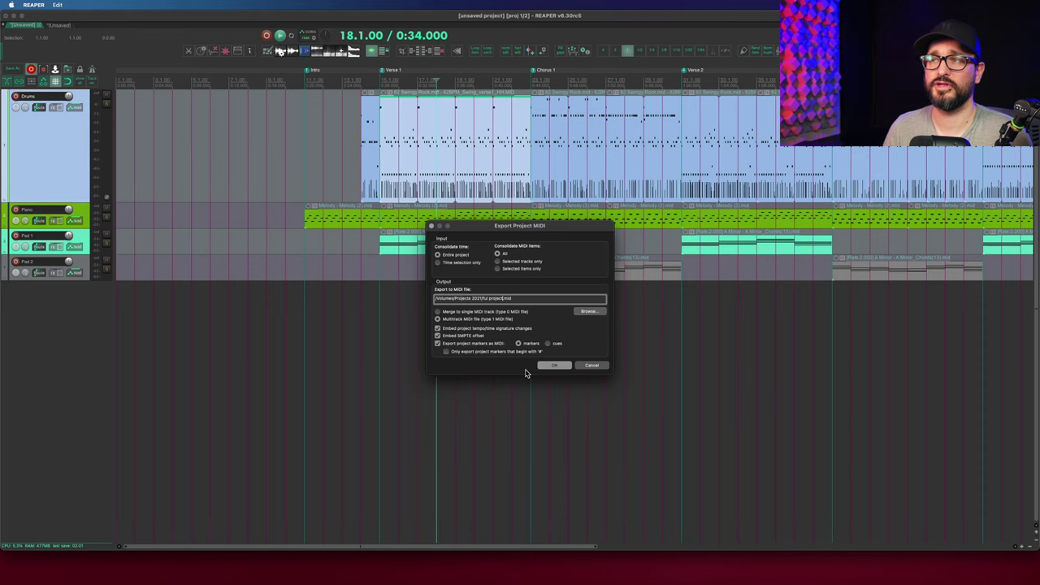
Export the project's four MIDI tracks and reveal ful project.mid in Finder
click(553, 366)
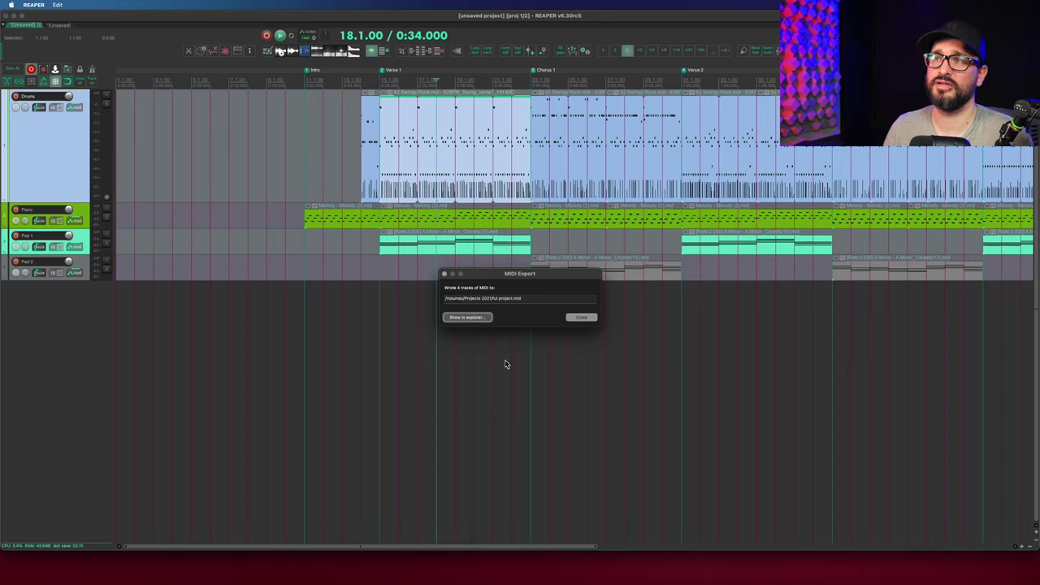
click(473, 318)
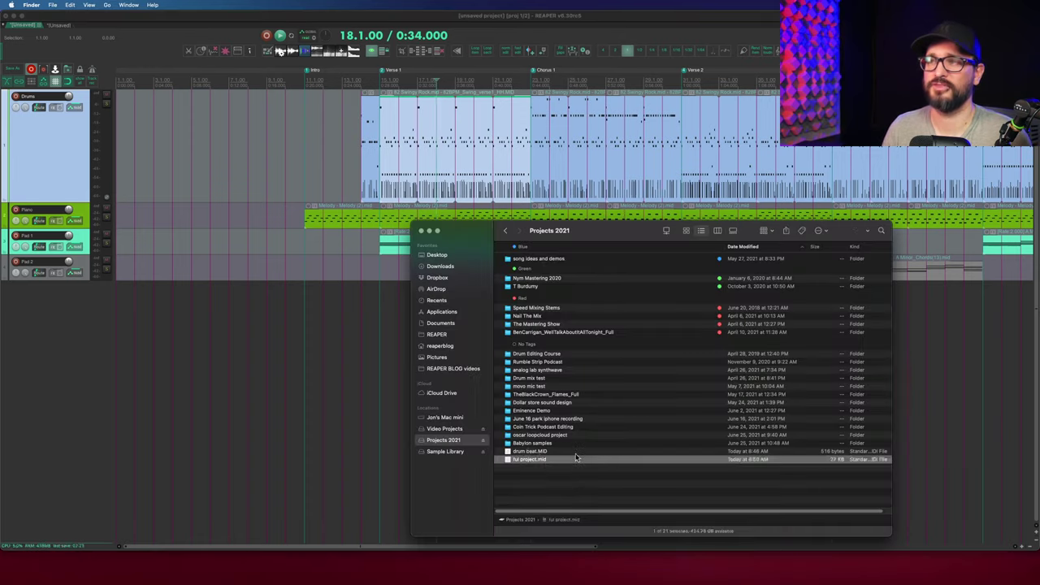
Import ful project.mid into a new project tab with its tracks, tempo map and markers
click(285, 137)
key(super+t)
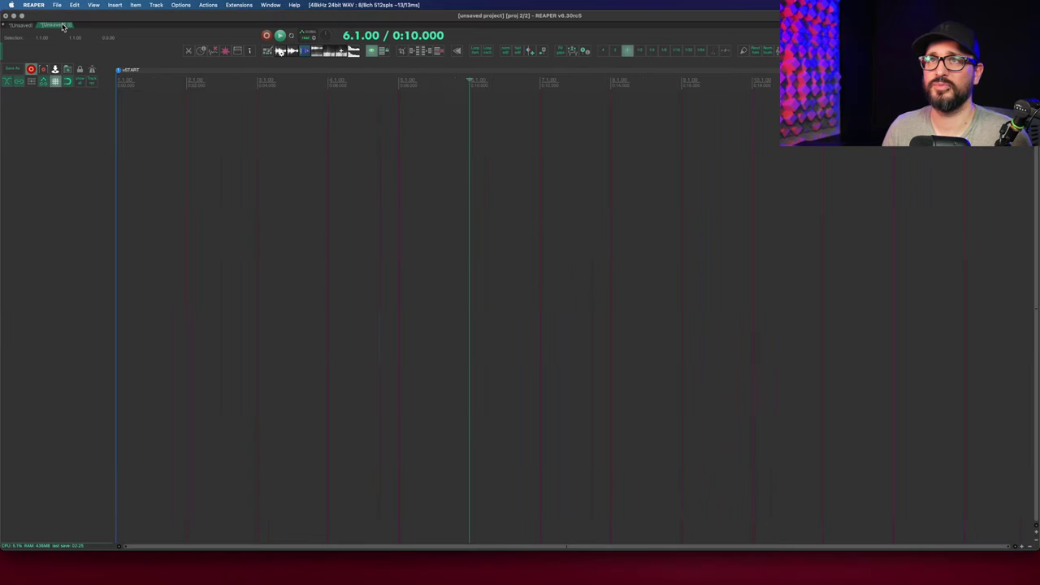
key(super+Tab)
drag(551, 469, 95, 242)
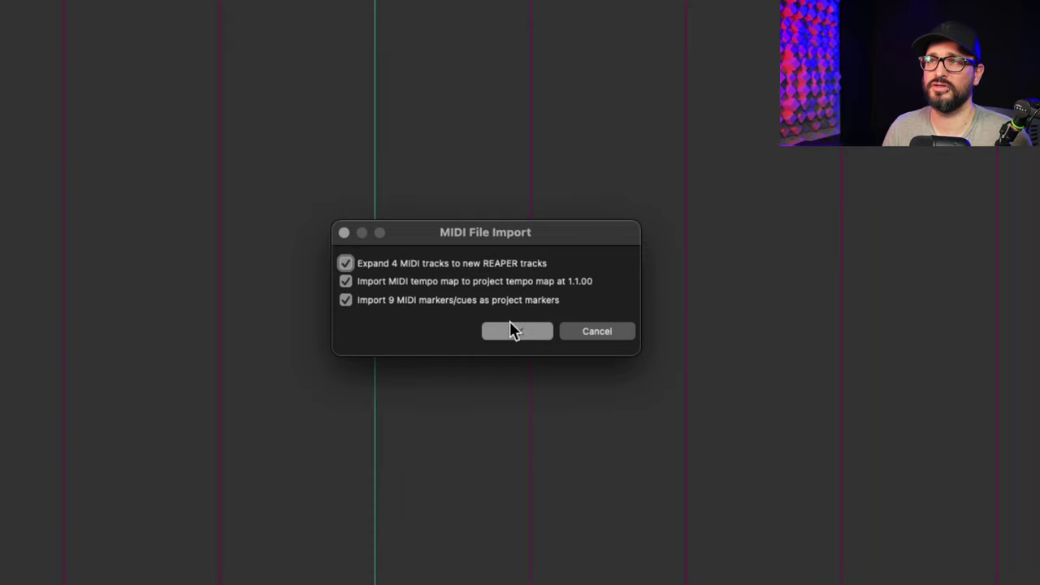
click(515, 332)
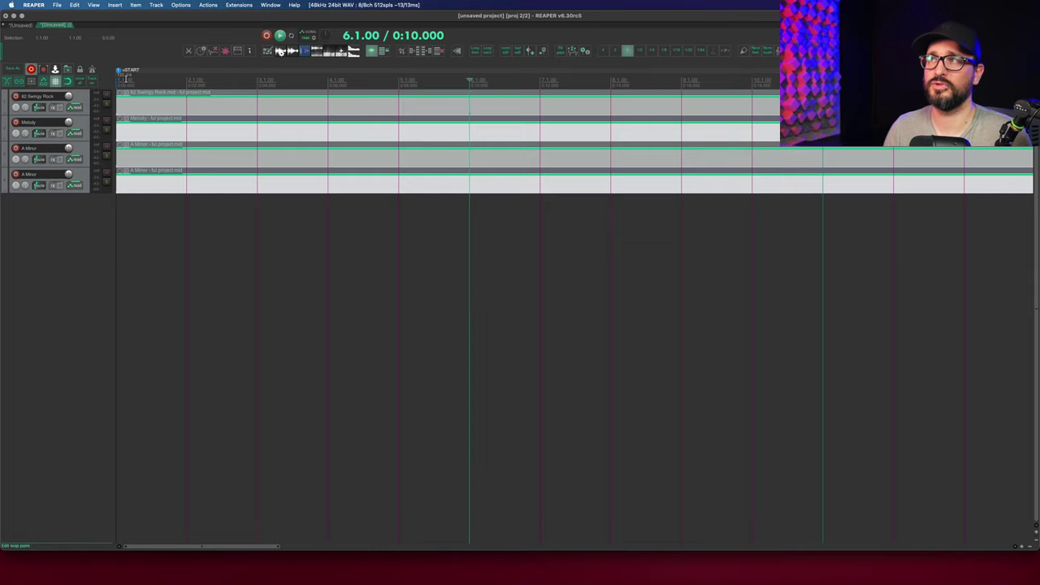
scroll(276, 213, down, 5)
Inspect the imported tracks from the A Minor item upward, comparing against the original project tab
scroll(275, 213, down, 5)
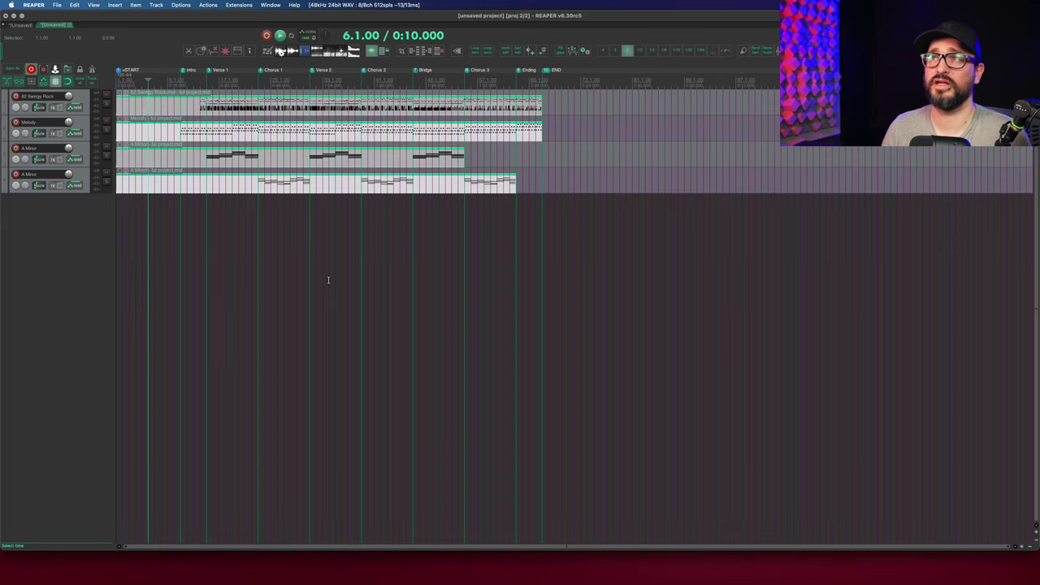
click(183, 171)
key(Up)
key(Up)
key(Up)
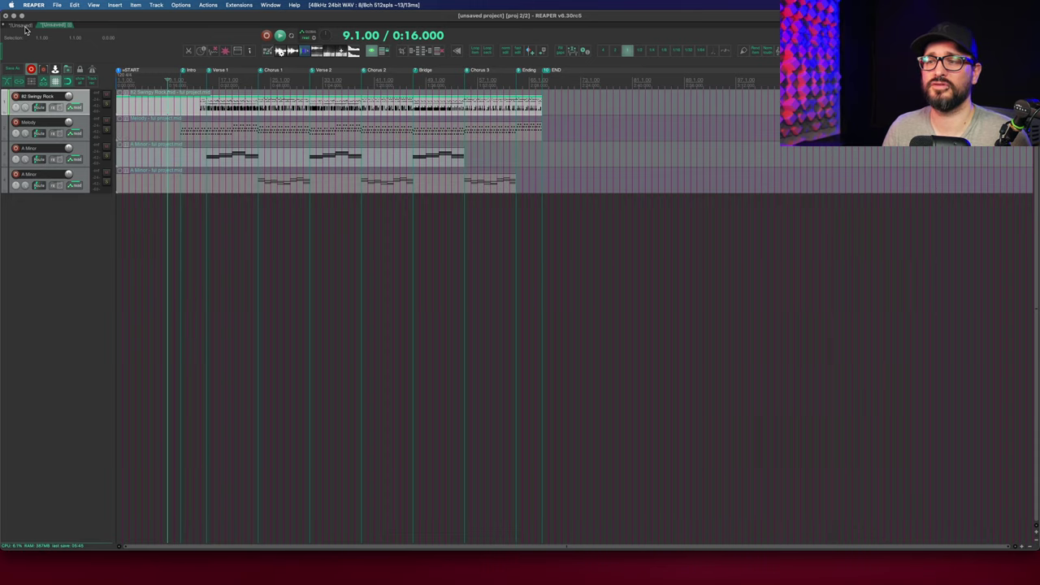
key(ctrl+Tab)
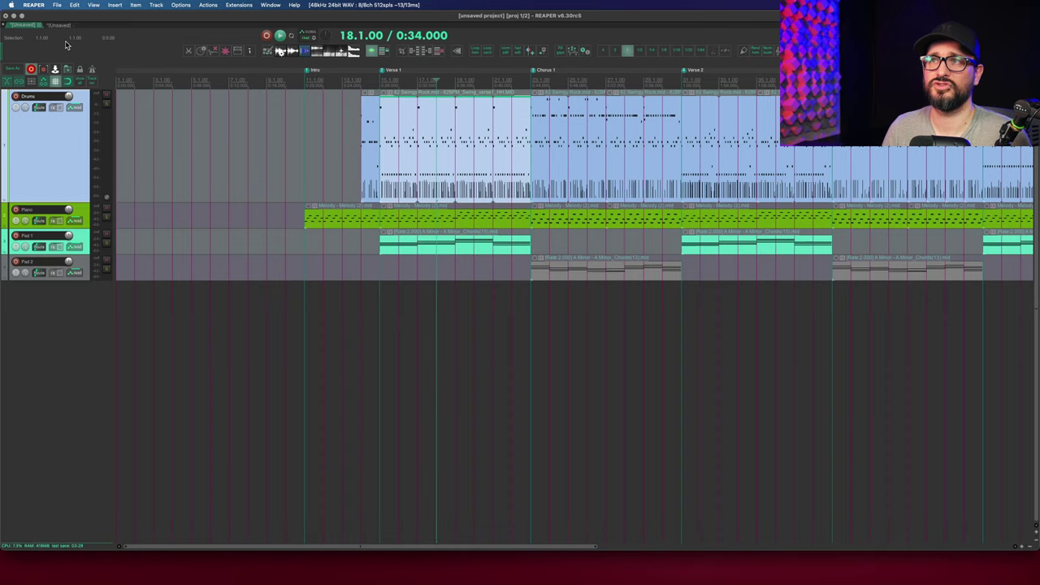
key(ctrl+Tab)
scroll(216, 195, up, 3)
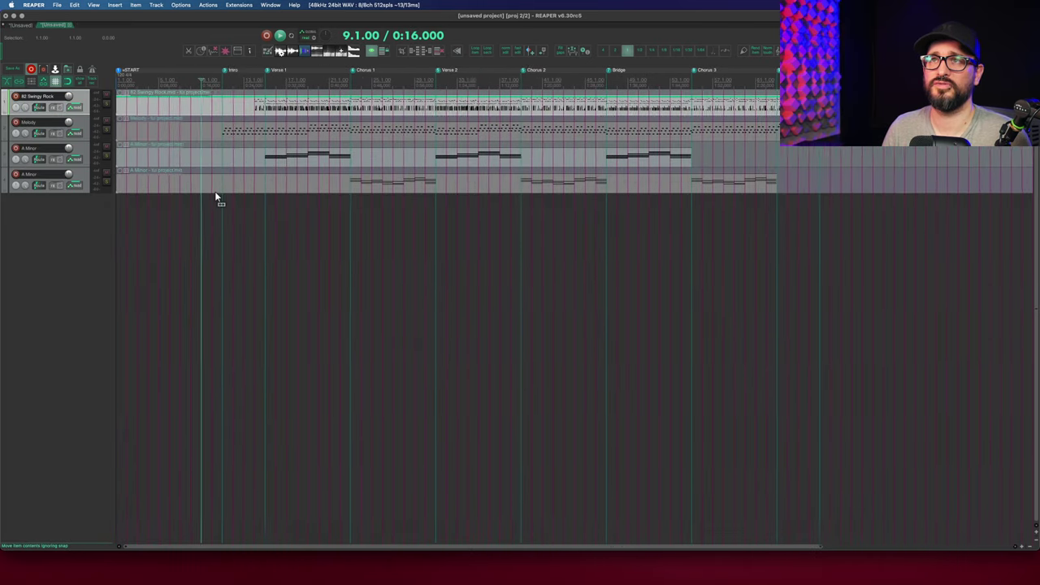
scroll(216, 195, up, 1)
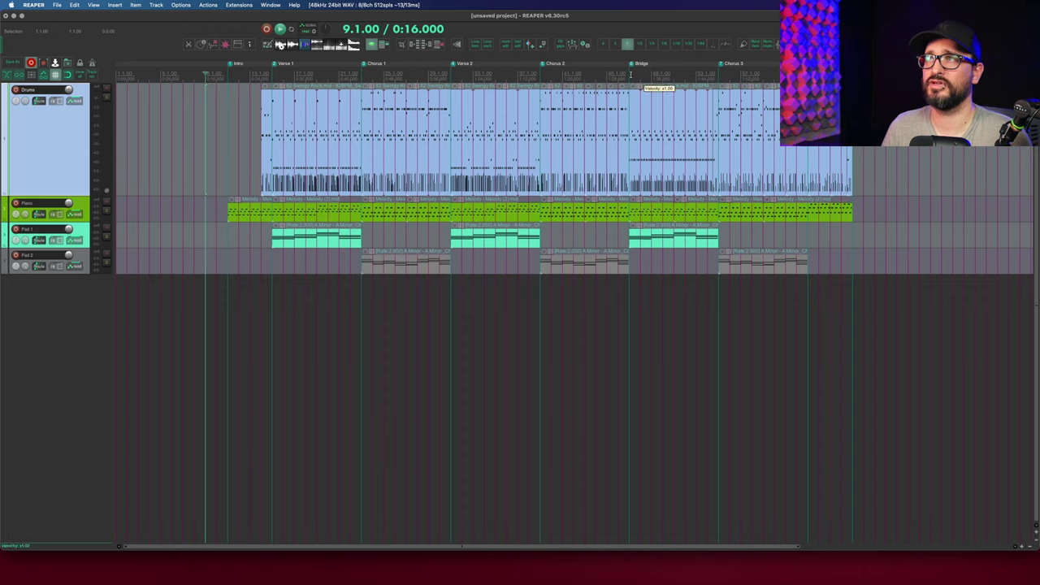
click(641, 75)
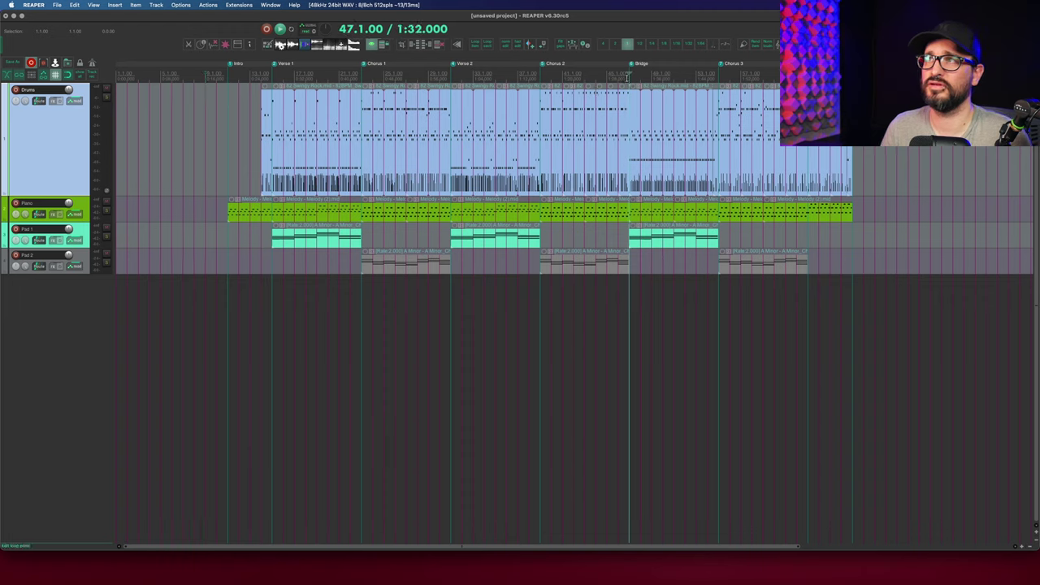
right_click(629, 78)
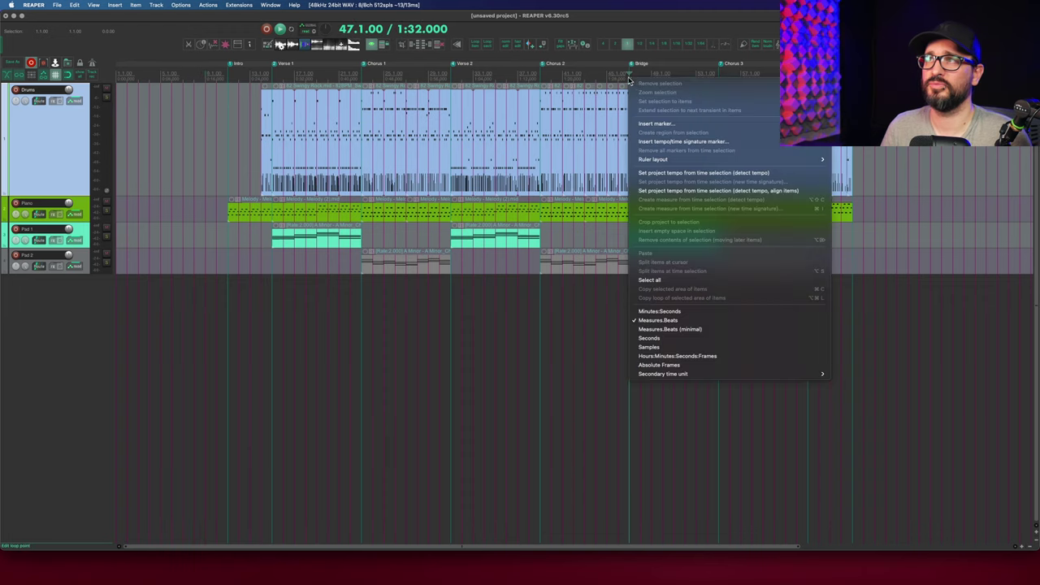
click(671, 143)
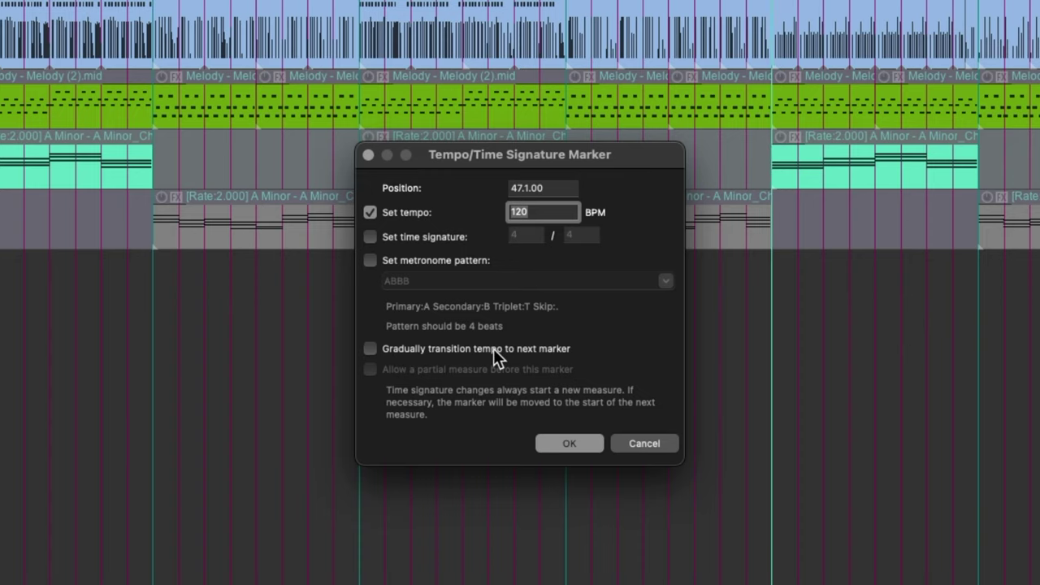
click(493, 348)
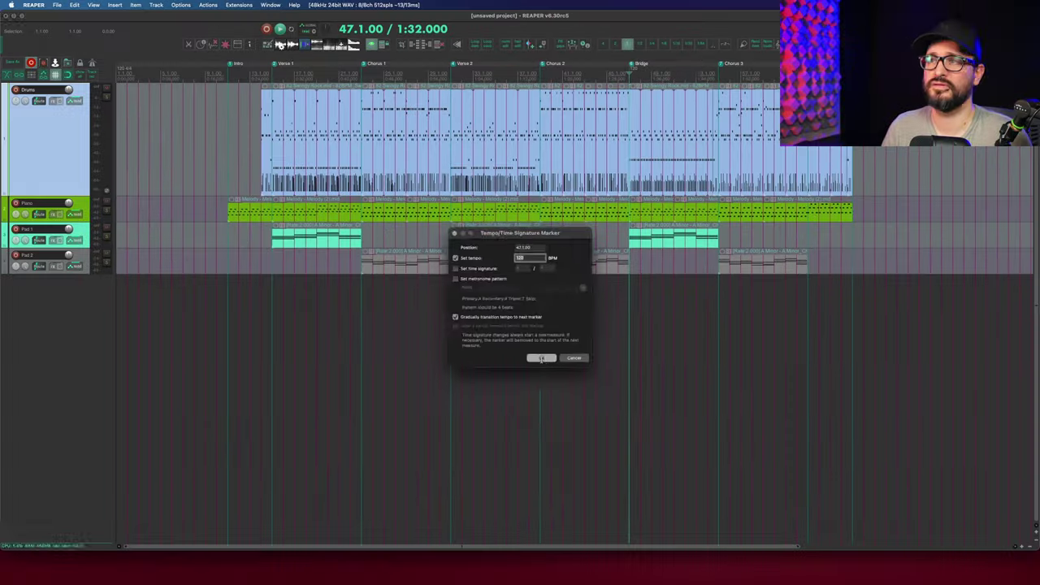
click(572, 447)
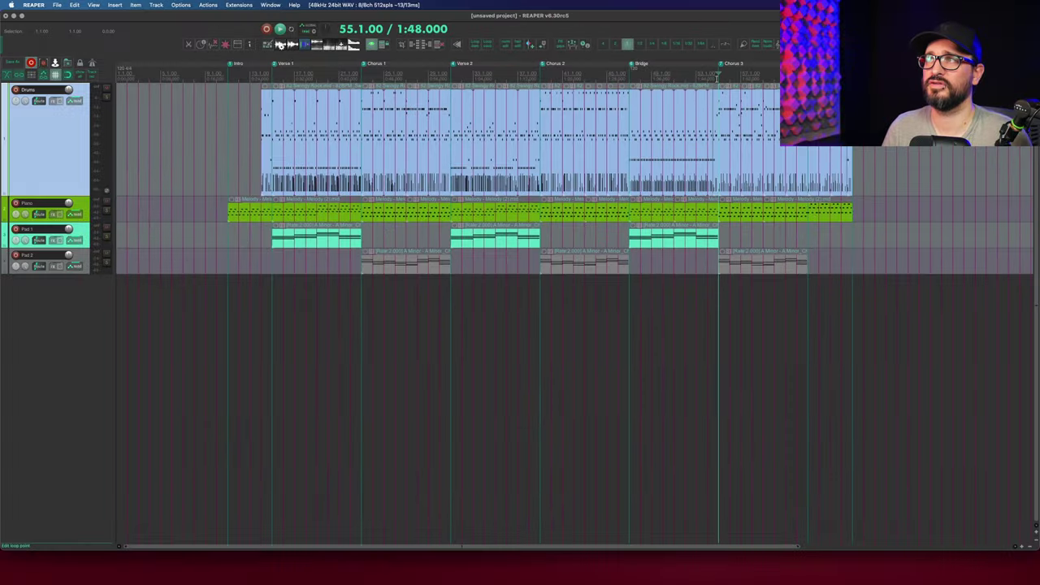
right_click(717, 78)
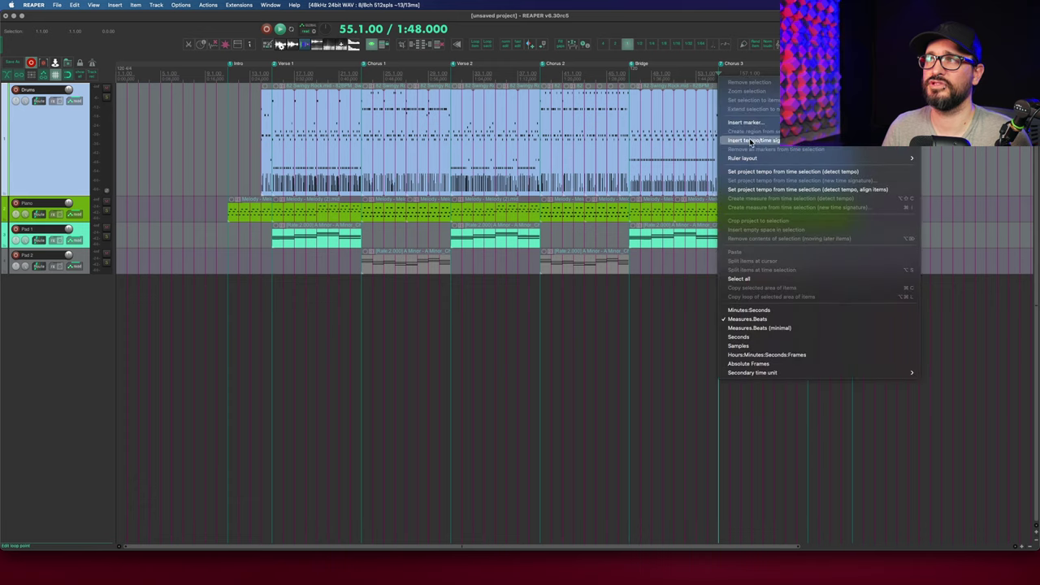
click(751, 141)
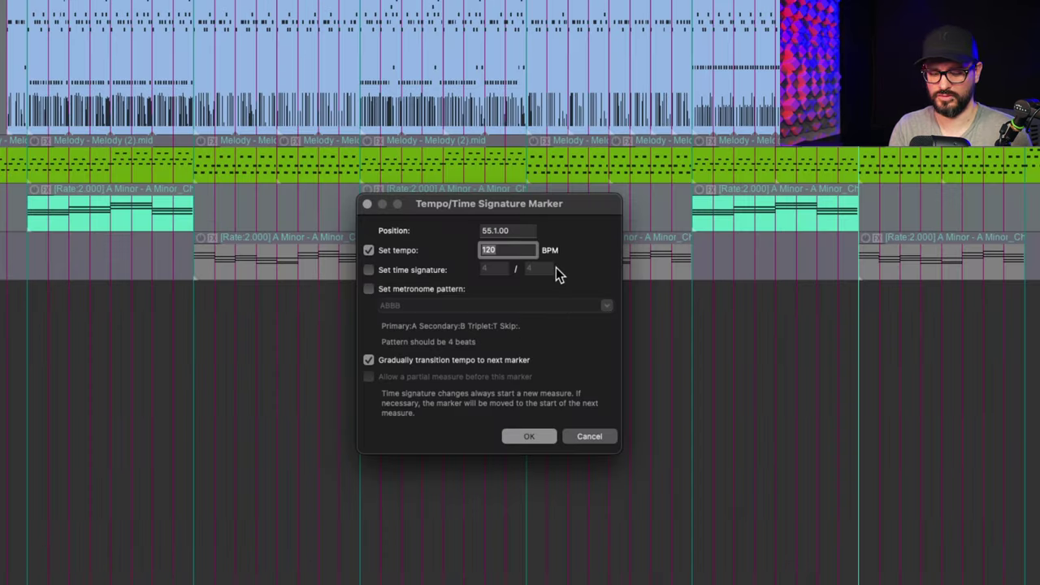
text(160)
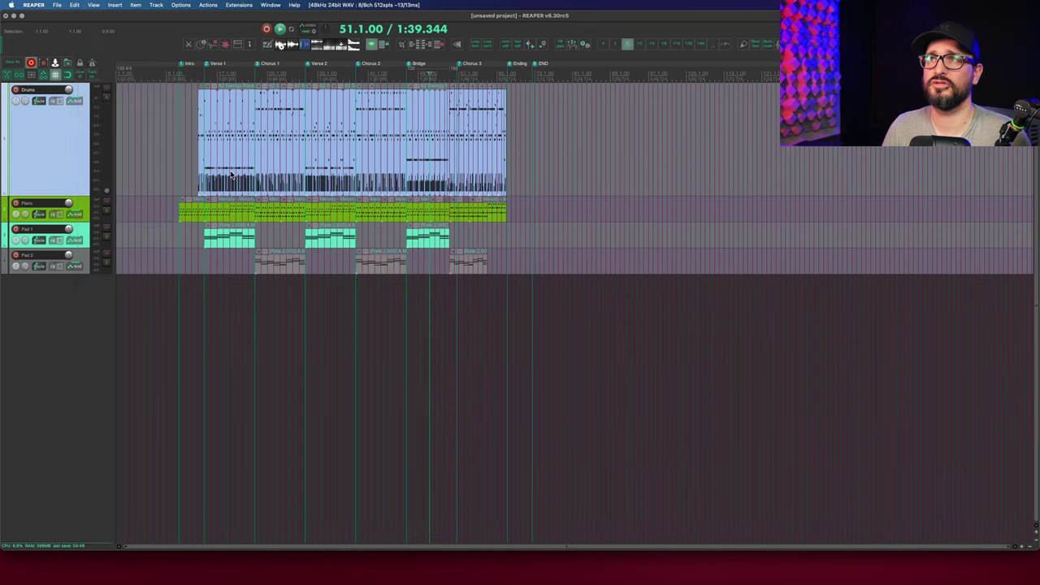
key(ctrl+alt+m)
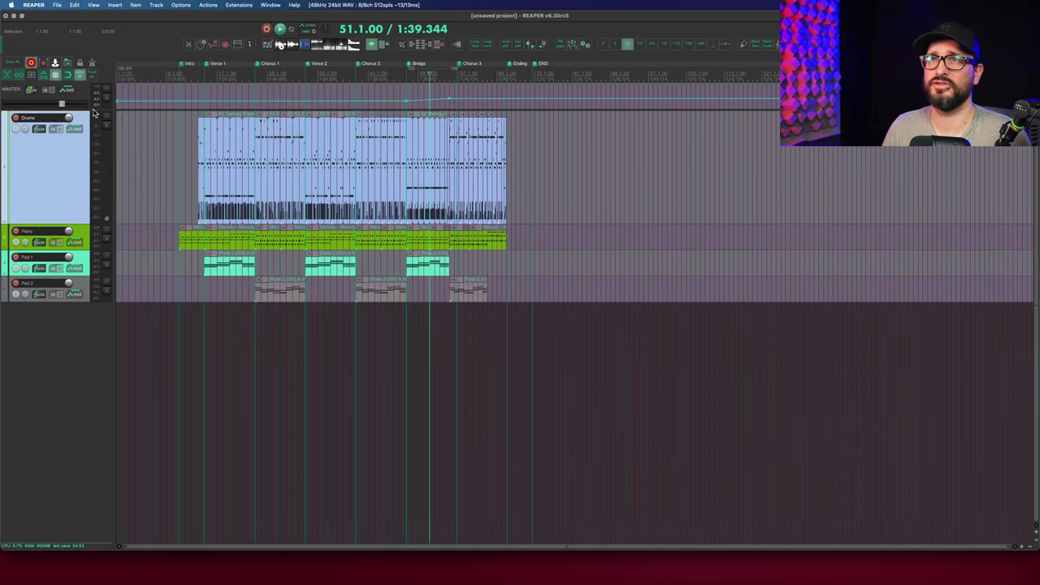
drag(93, 109, 94, 180)
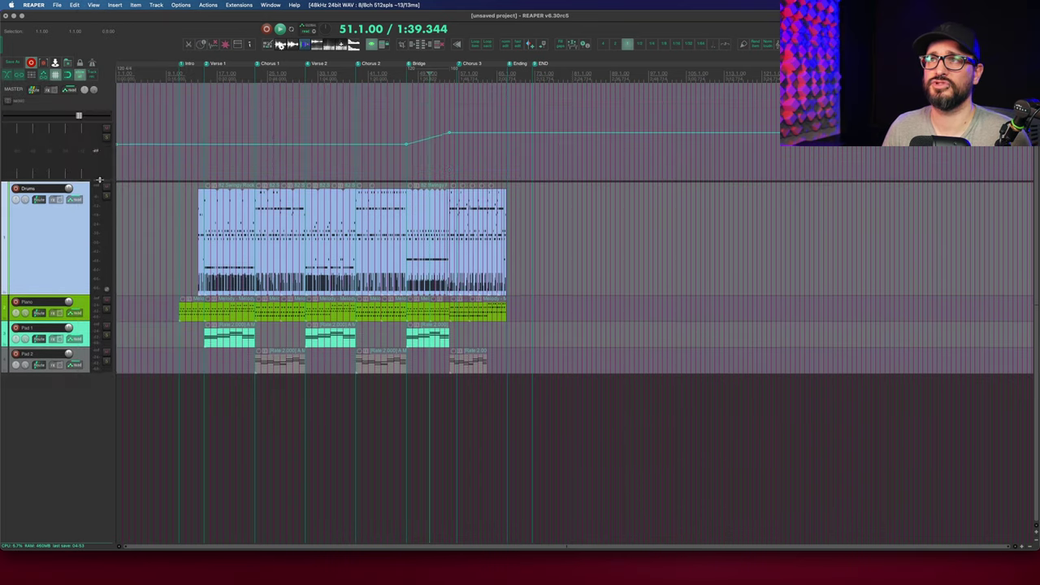
click(456, 74)
scroll(488, 76, up, 6)
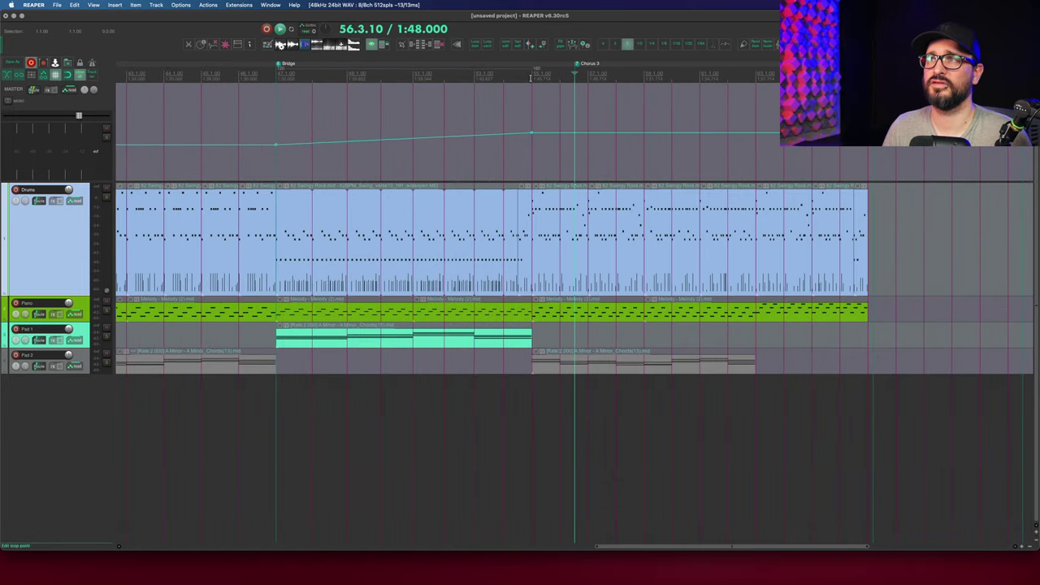
scroll(488, 75, down, 5)
click(304, 75)
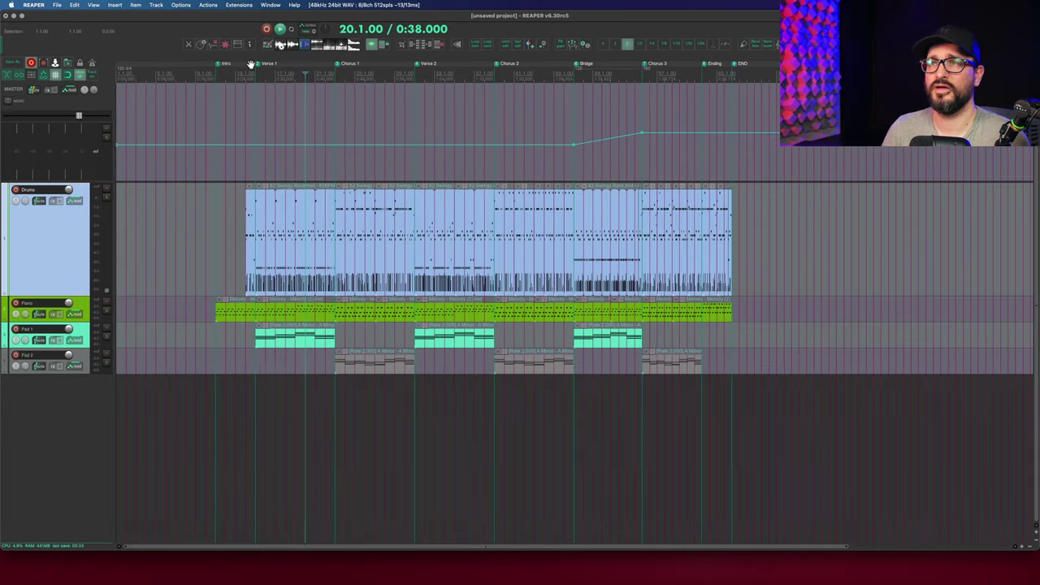
Convert the song's section markers, Intro through Ending, into coloured regions with Marker utilities
click(237, 6)
mouse_move(260, 152)
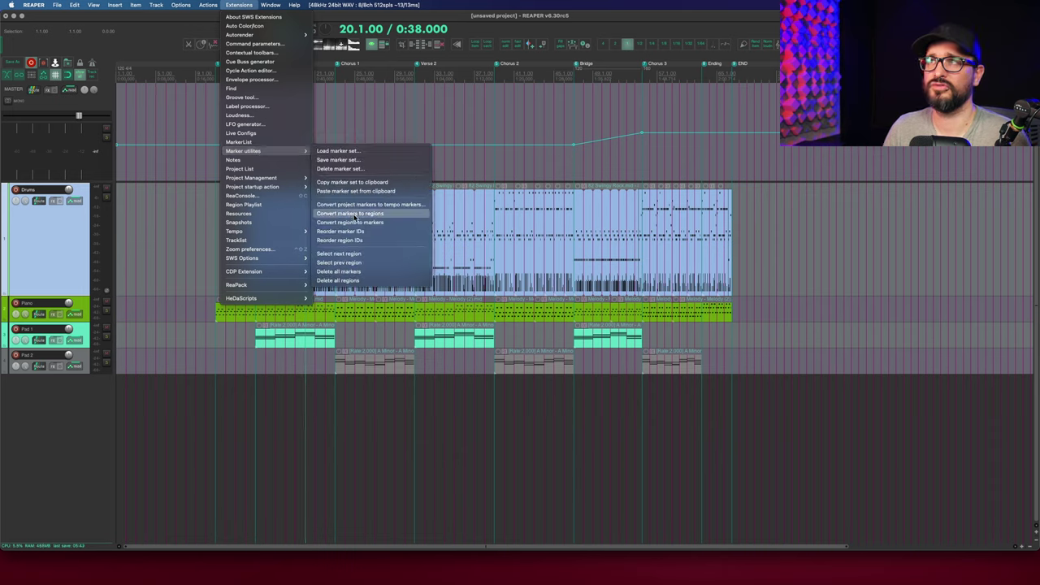
click(355, 216)
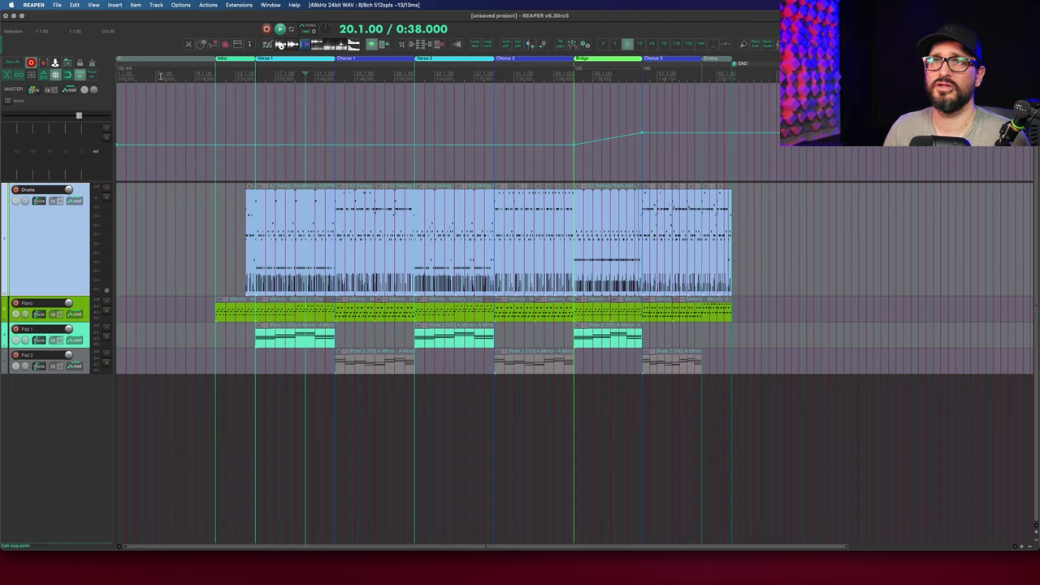
Export the project as MIDI named 'full project 2', keeping tempo and markers included
click(57, 6)
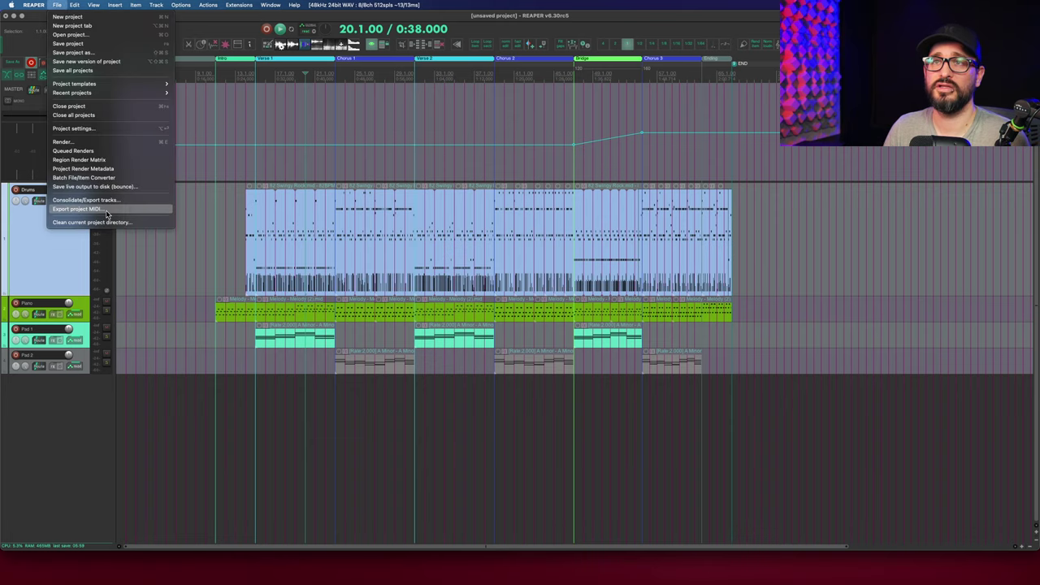
click(105, 214)
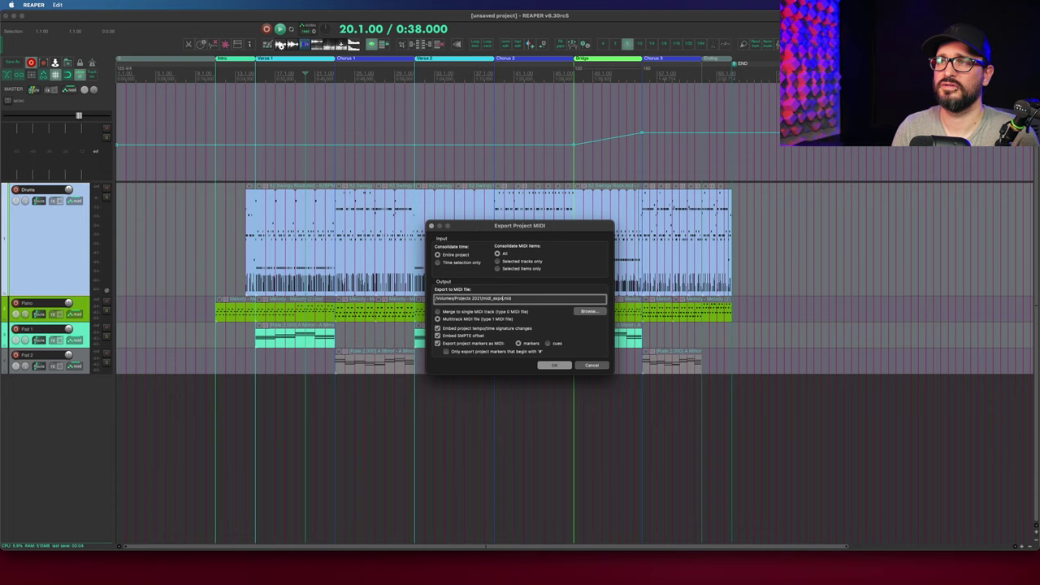
key(BackSpace)
key(BackSpace)
key(BackSpace)
key(BackSpace)
key(BackSpace)
key(BackSpace)
key(BackSpace)
key(BackSpace)
key(BackSpace)
key(BackSpace)
key(BackSpace)
text(full proje)
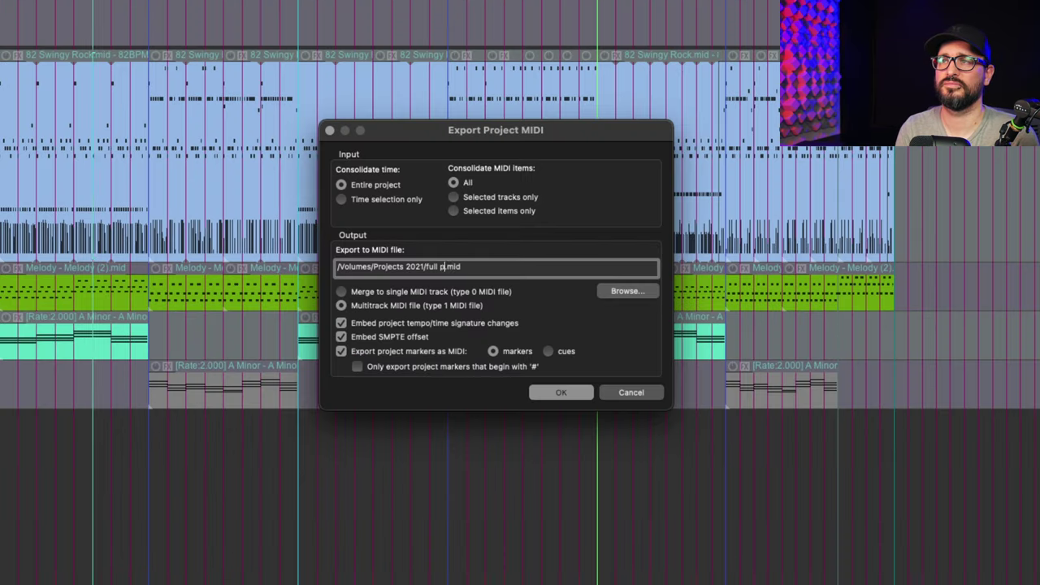
text(ct 2)
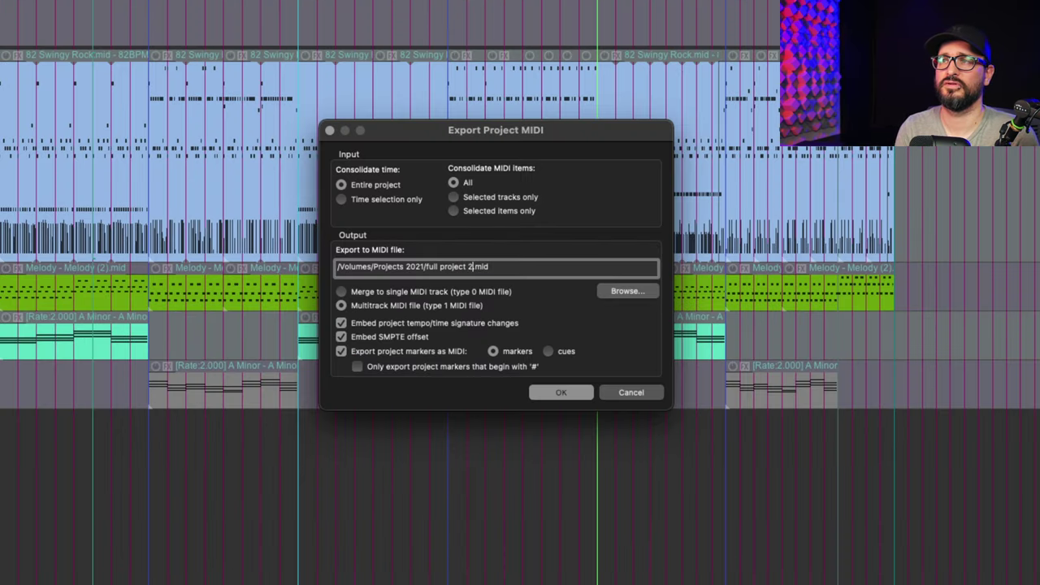
click(568, 395)
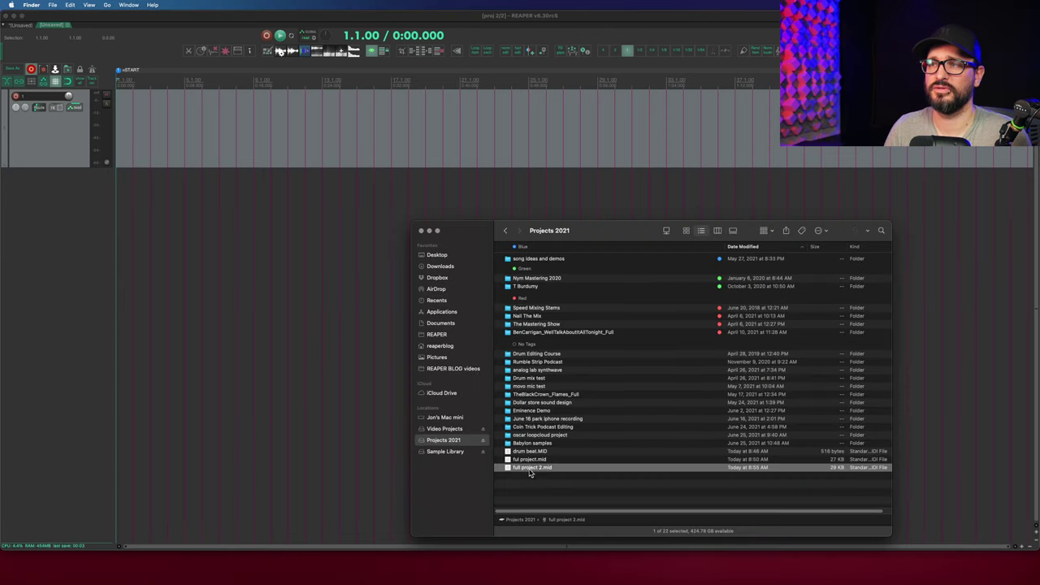
Drag full project 2.mid into the empty project, importing its tracks, tempo map and markers
drag(532, 467, 45, 141)
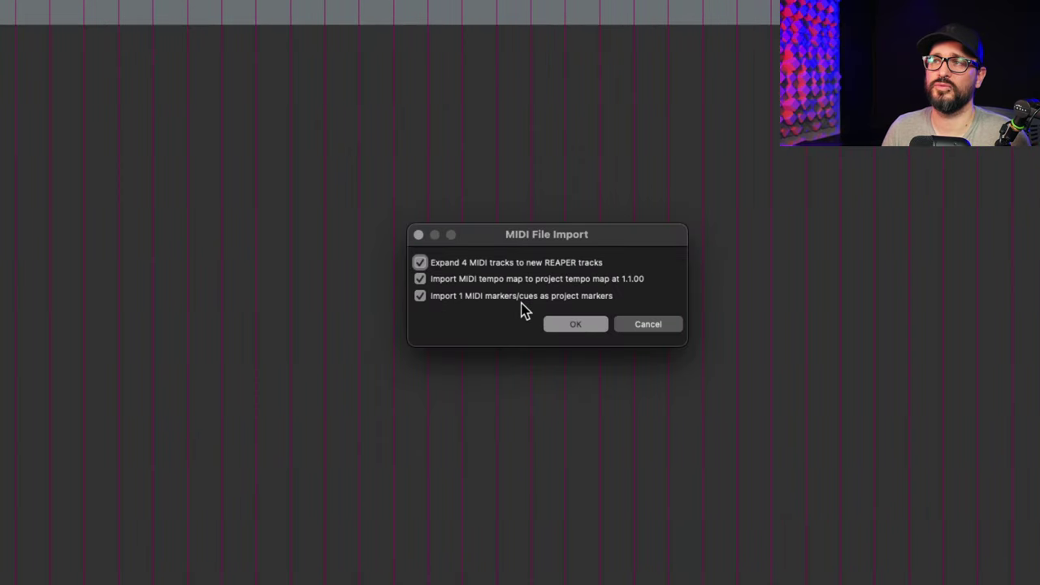
click(558, 321)
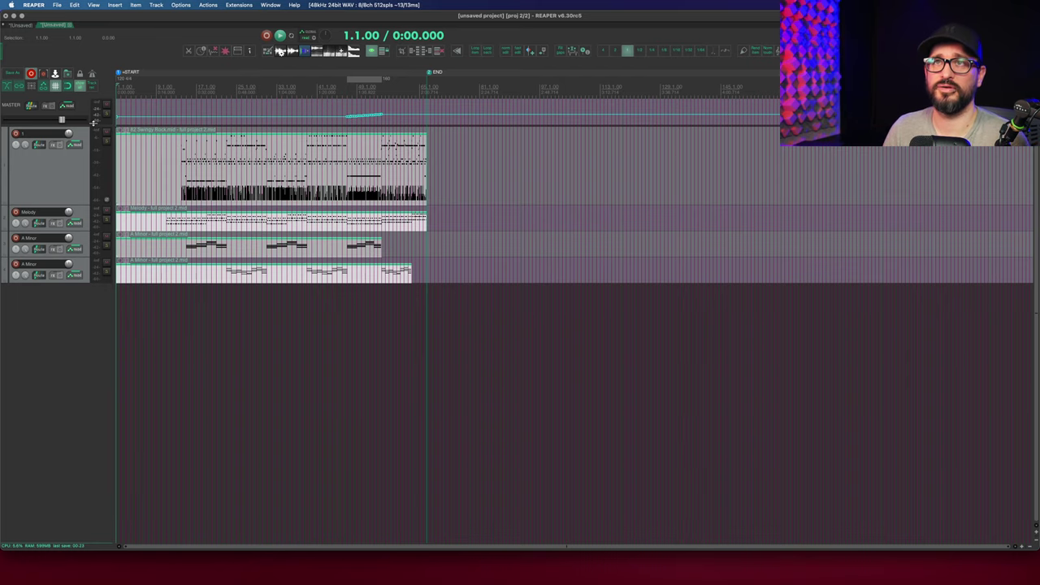
Make the master tempo lane taller and move the play position to the bridge tempo ramp
drag(93, 122, 102, 179)
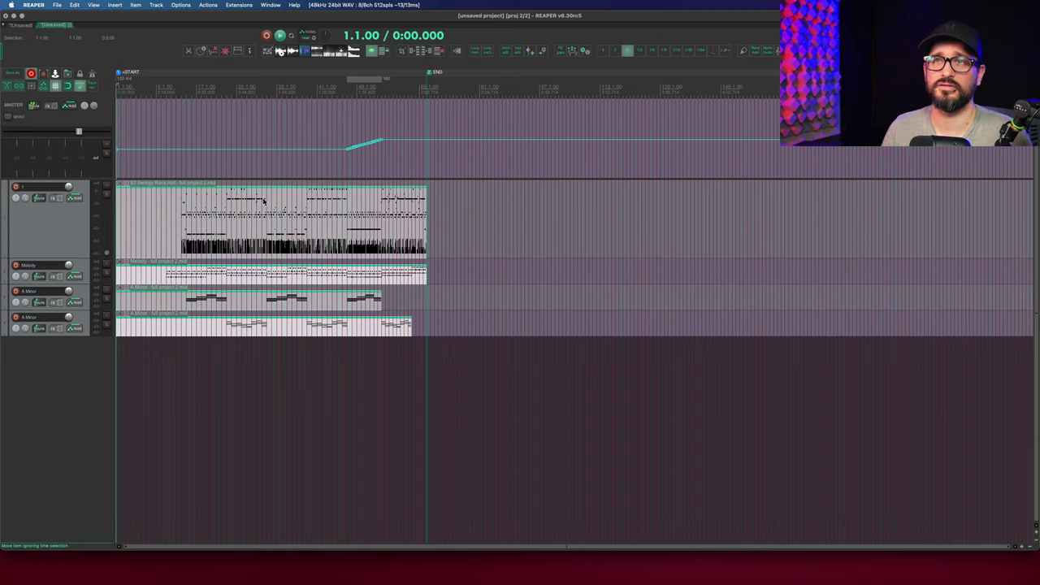
click(351, 88)
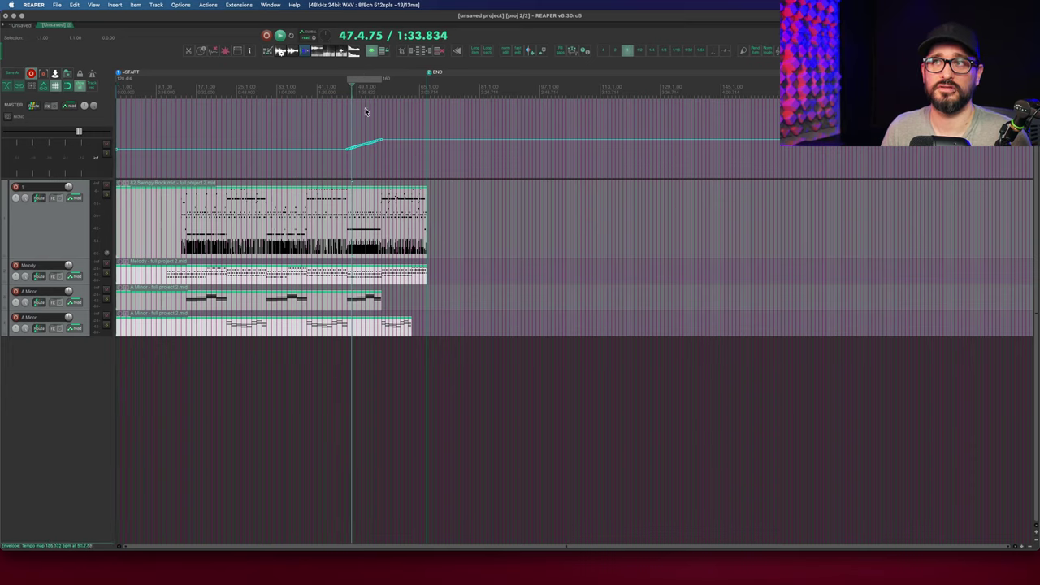
scroll(403, 165, up, 6)
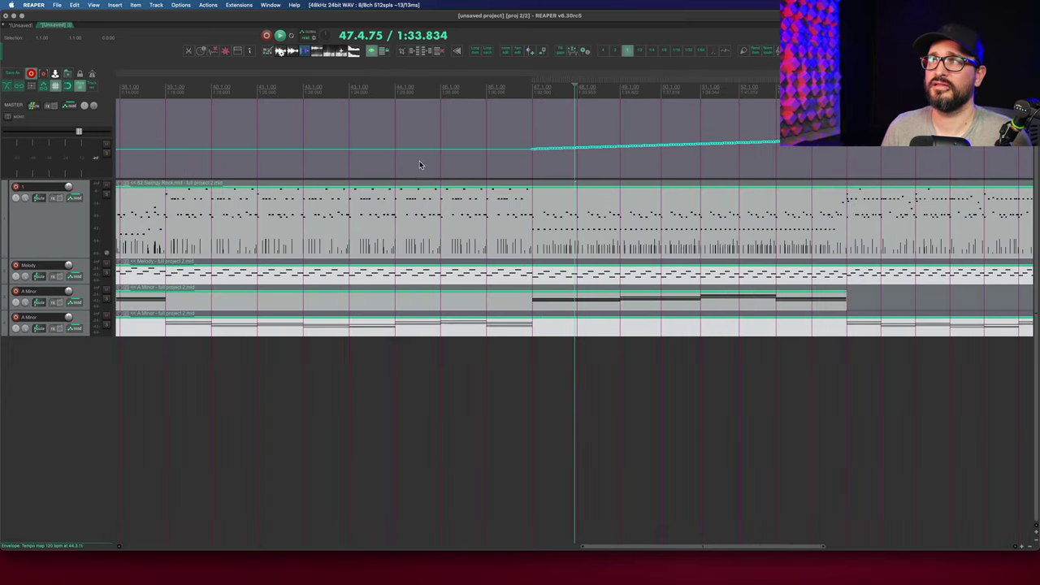
scroll(421, 161, right, 5)
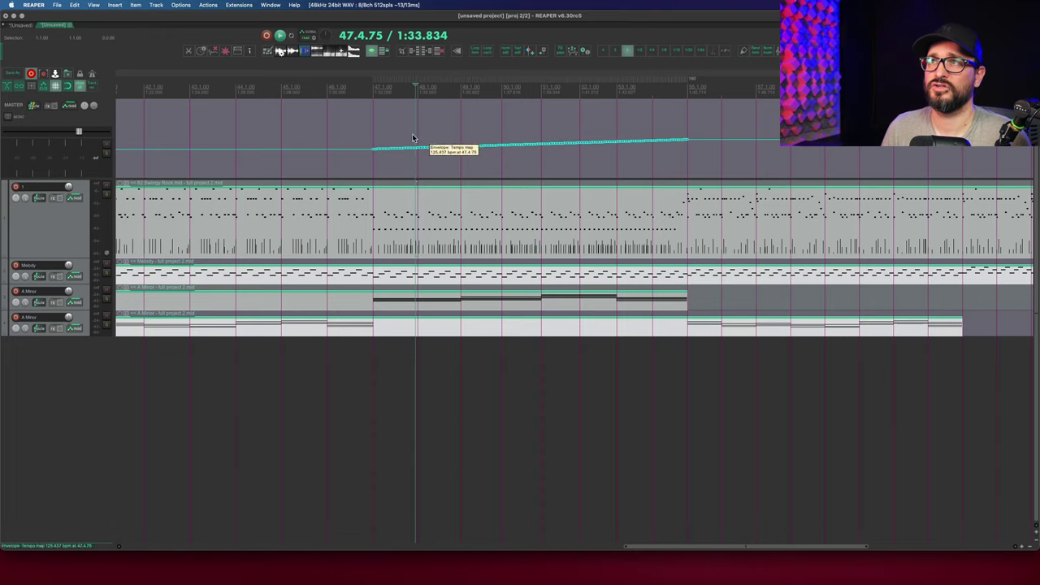
Zoom in at the ramp's start to inspect the stepped tempo points, then zoom back out
click(409, 93)
scroll(434, 197, up, 6)
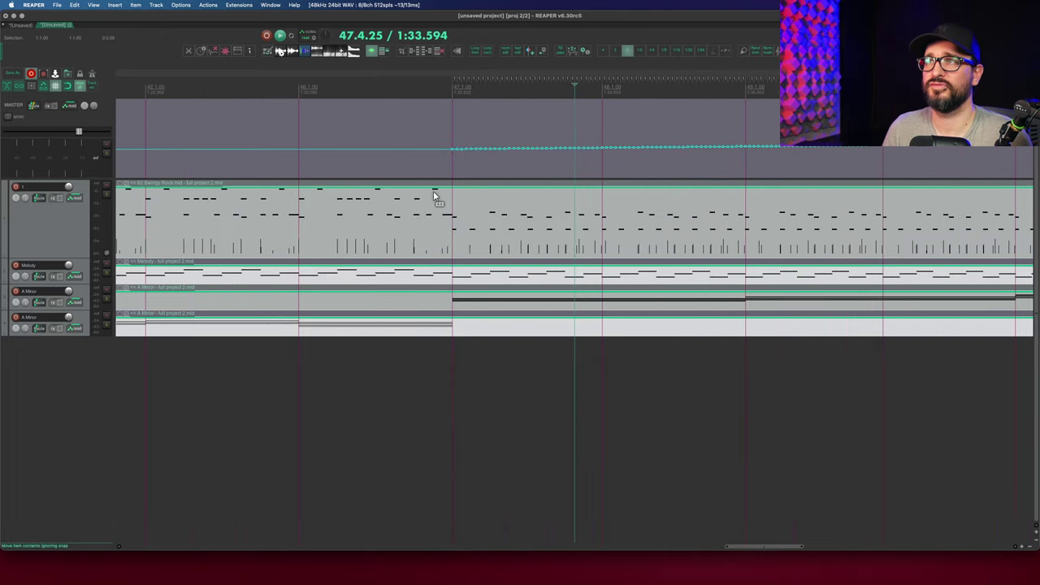
scroll(434, 197, up, 2)
scroll(552, 177, down, 8)
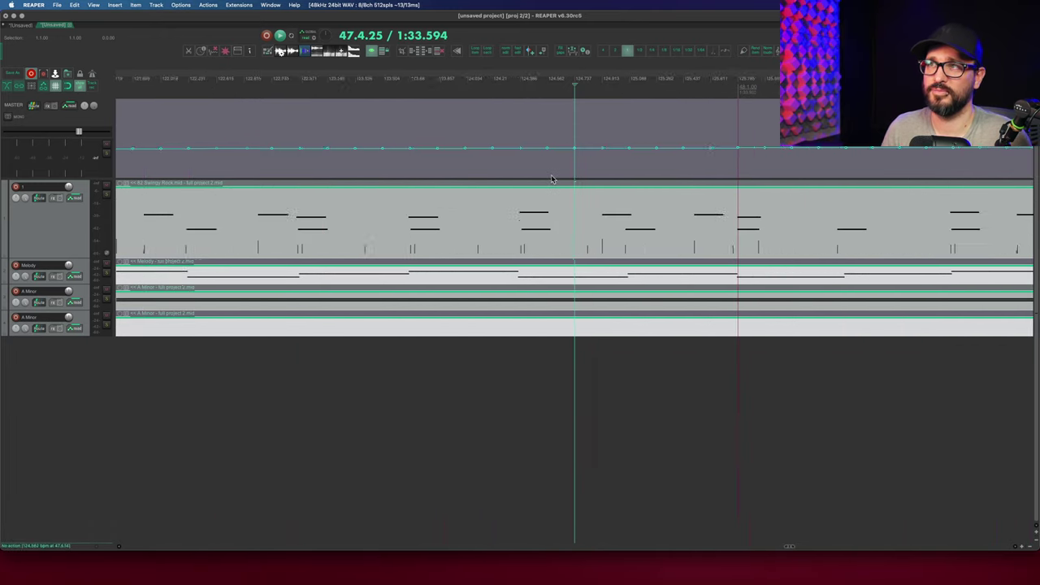
scroll(551, 179, down, 4)
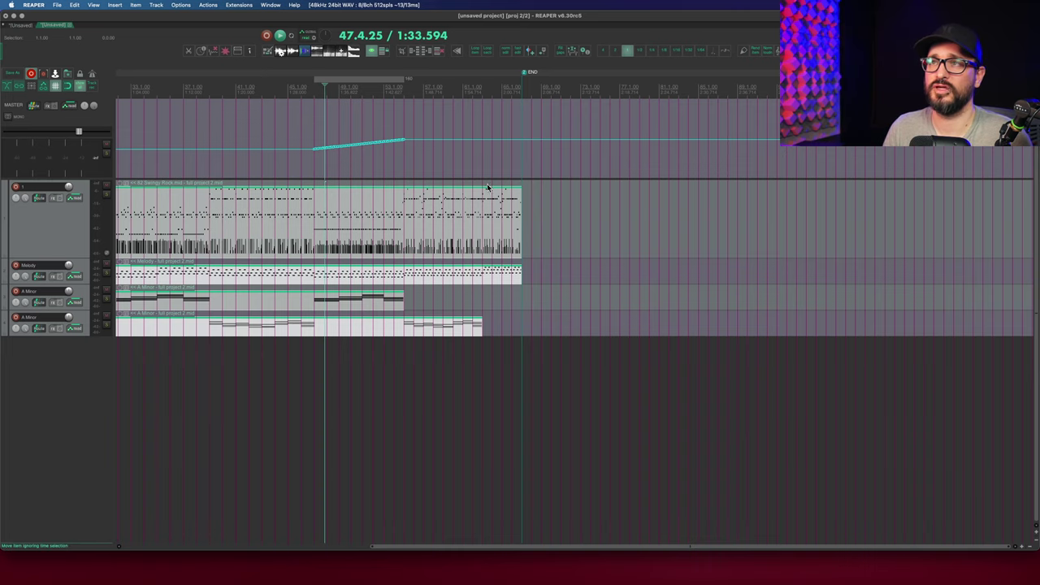
scroll(297, 160, left, 10)
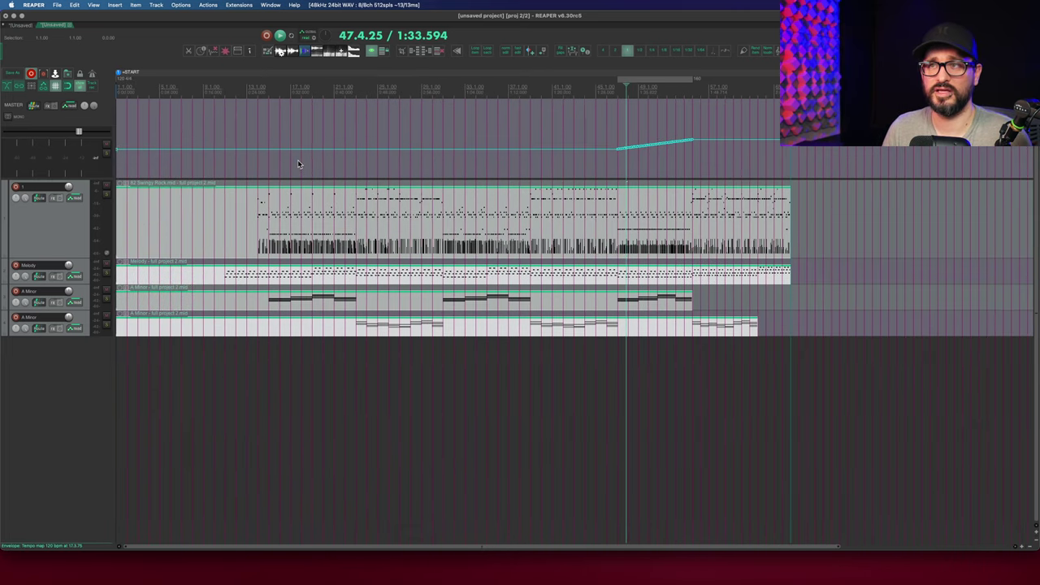
scroll(377, 217, down, 2)
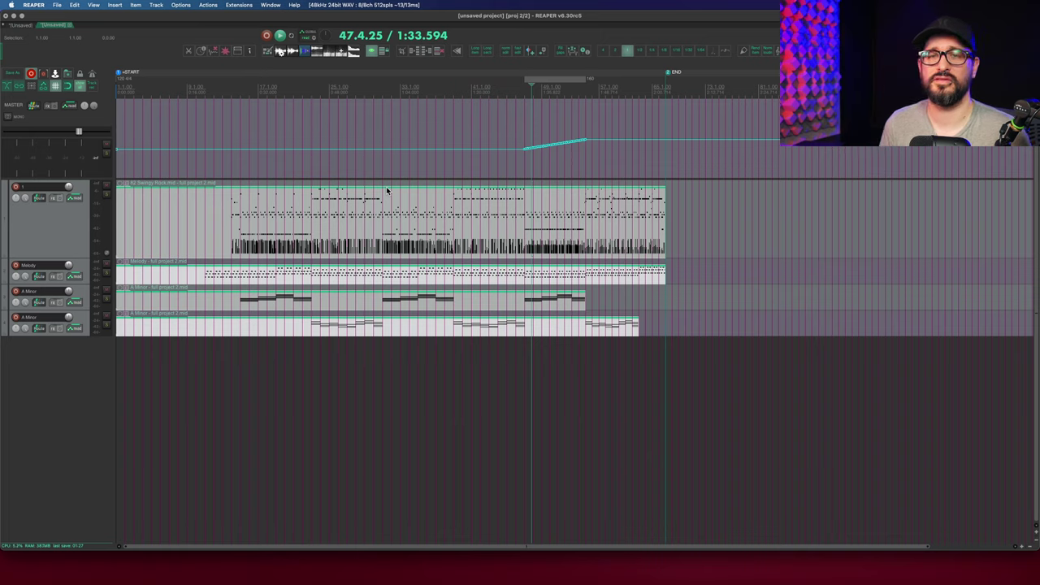
Add a take marker reading 'this is a take marker' to track 1's item at bar 11
click(205, 209)
right_click(207, 209)
mouse_move(268, 251)
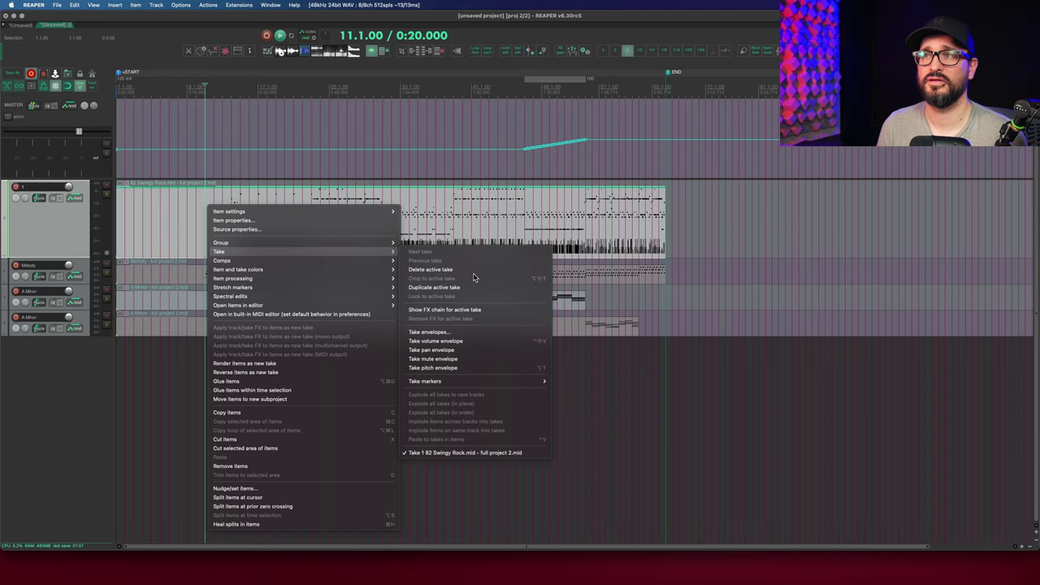
mouse_move(520, 381)
click(581, 386)
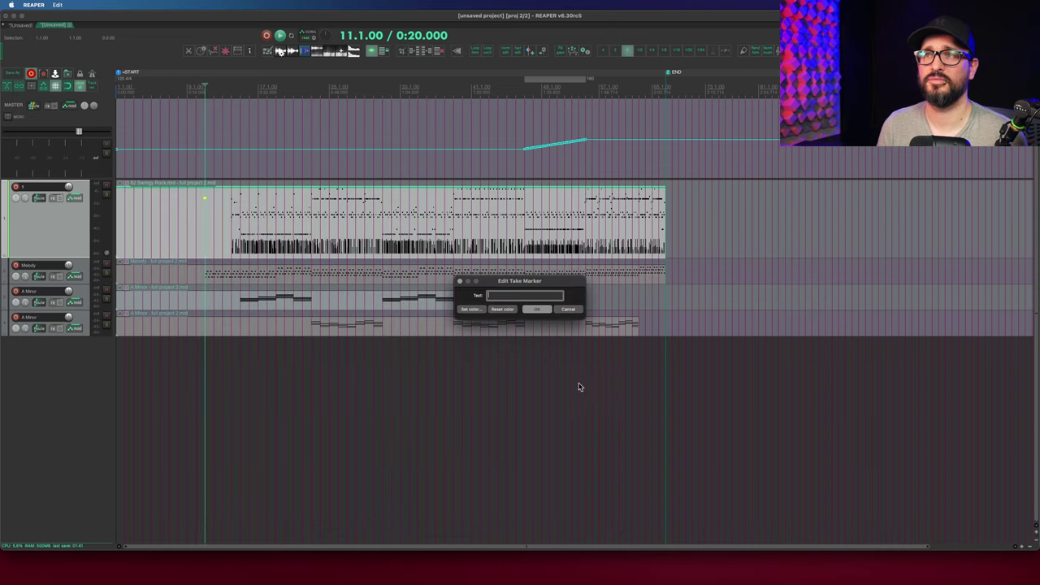
text(this is a take)
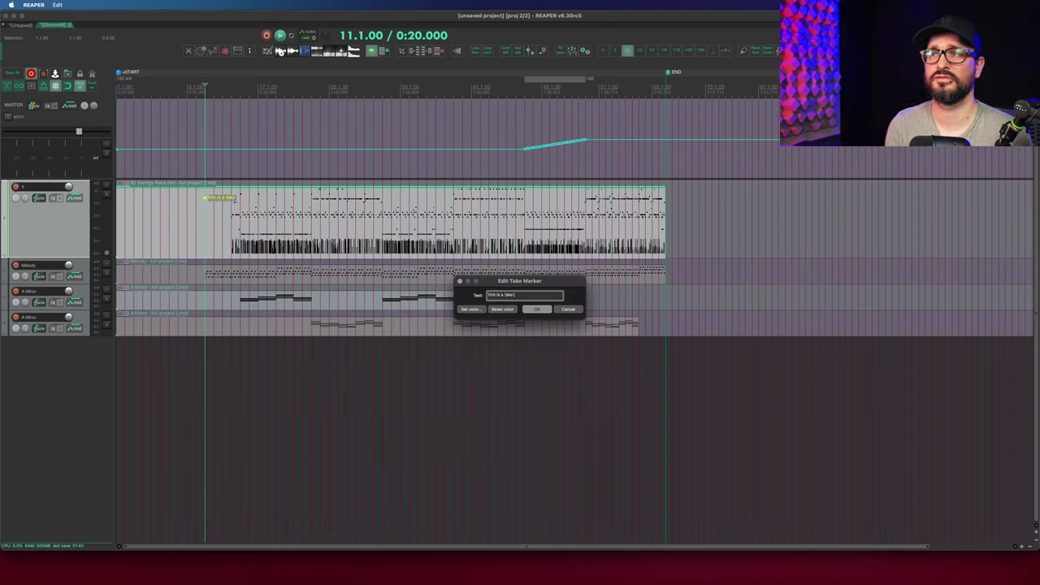
text( marker)
key(Return)
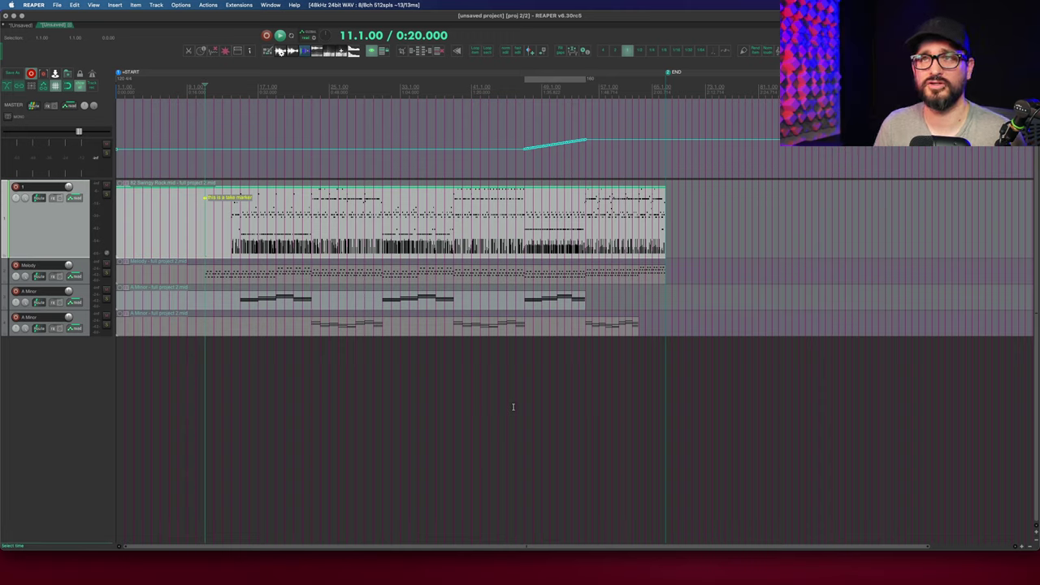